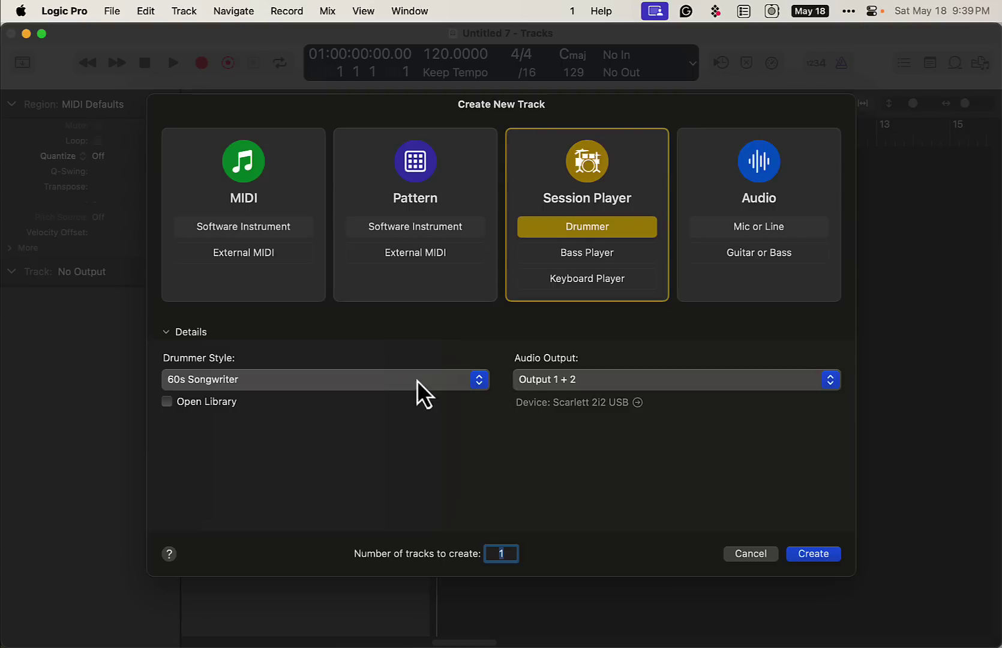
Create a Drummer track in the Indie Pop style and set the cycle range to bars 1 through 9
left_click(358, 384)
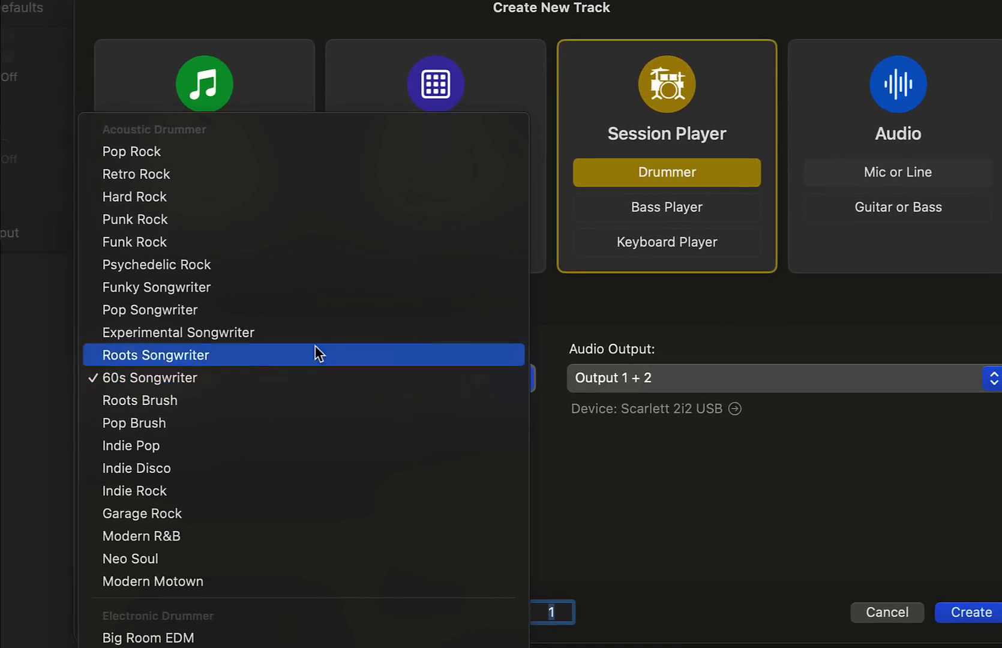
left_click(372, 445)
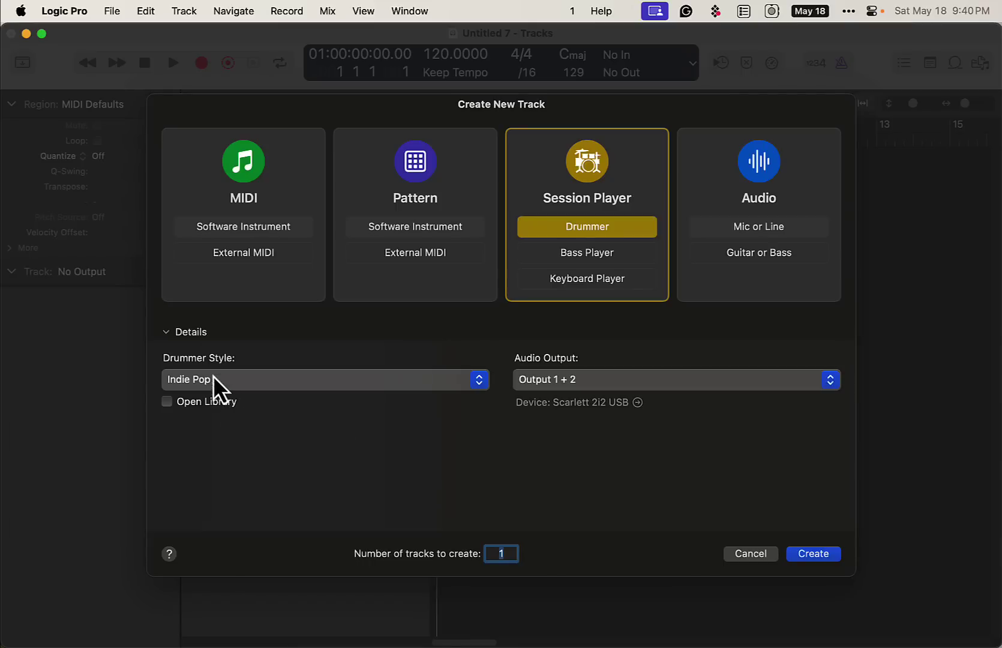
left_click(814, 554)
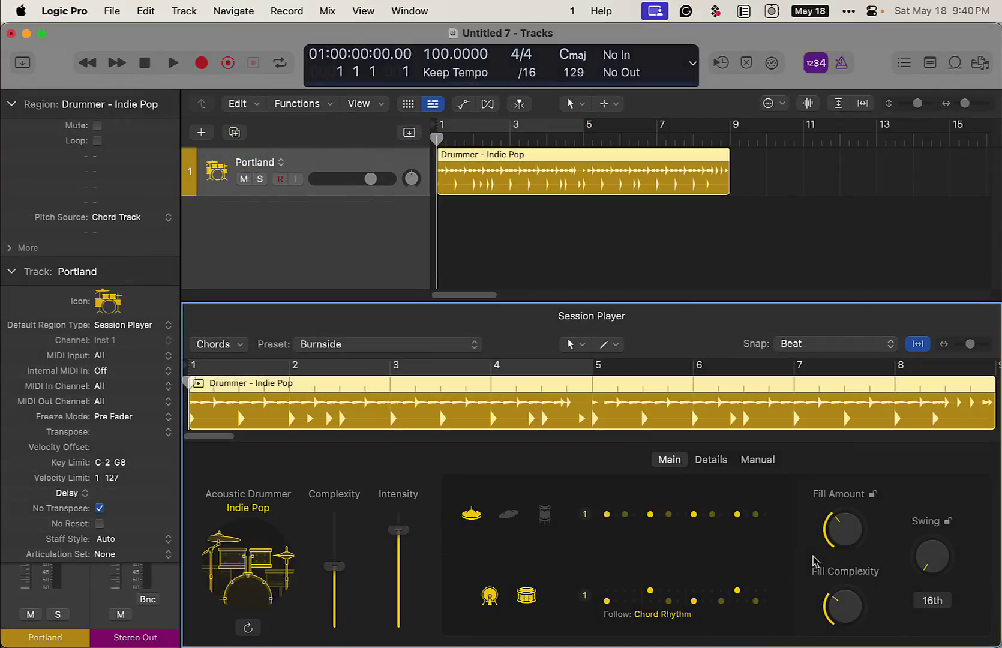
left_click(465, 133)
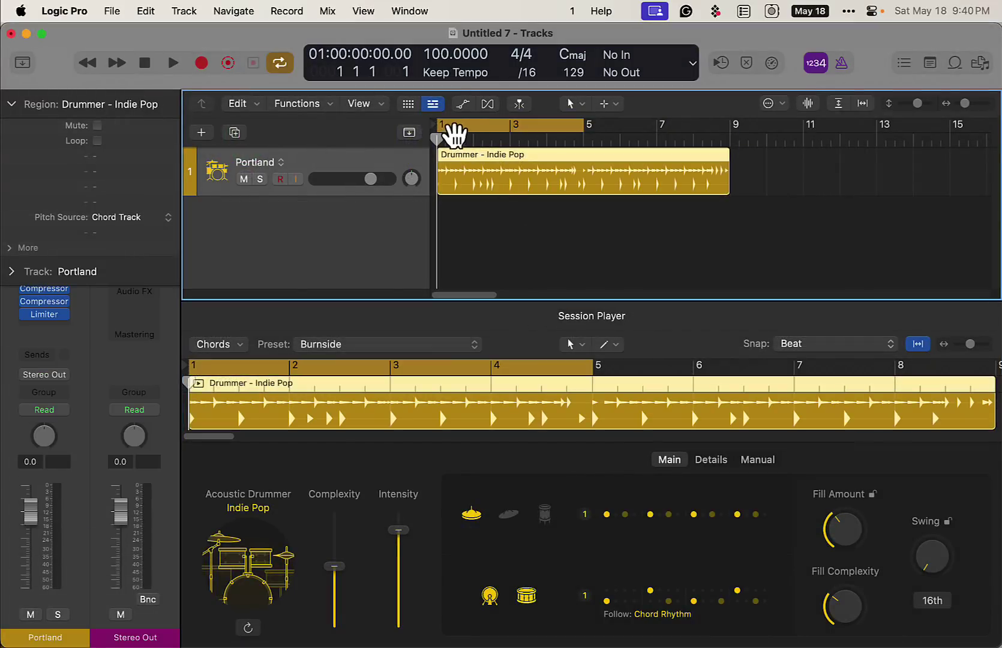
left_click_drag(583, 124, 720, 168)
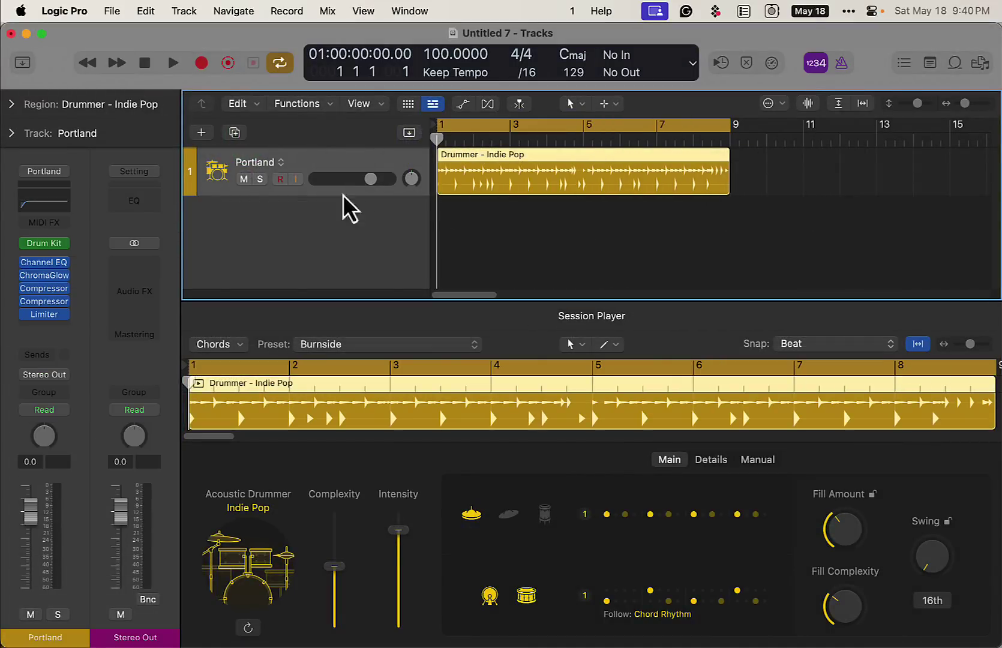
Add a Bass Player session track in the Indie Disco style
left_click(201, 132)
left_click(610, 252)
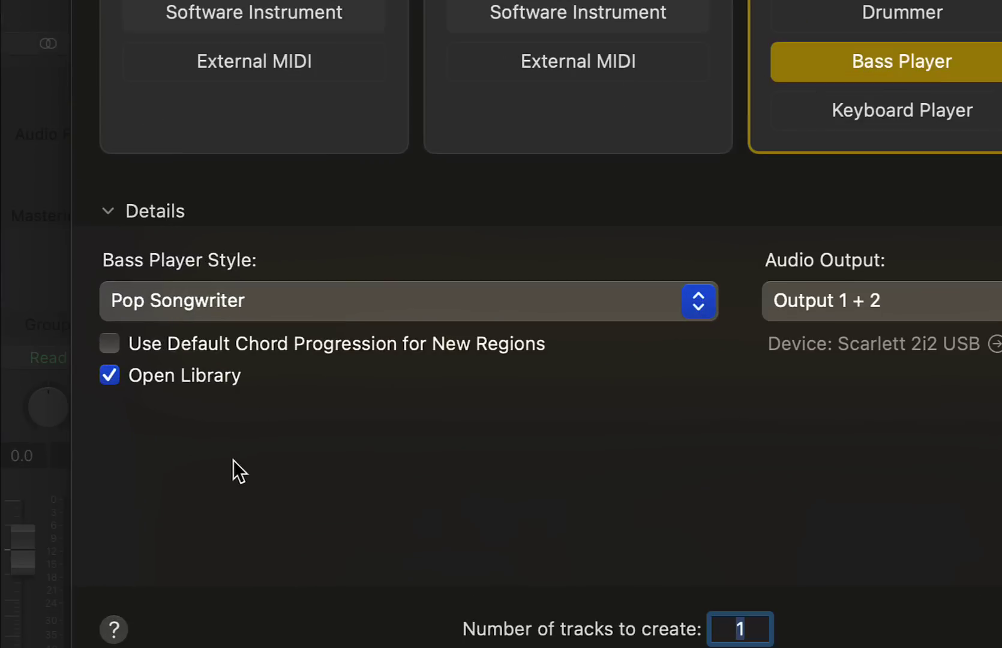
left_click(257, 378)
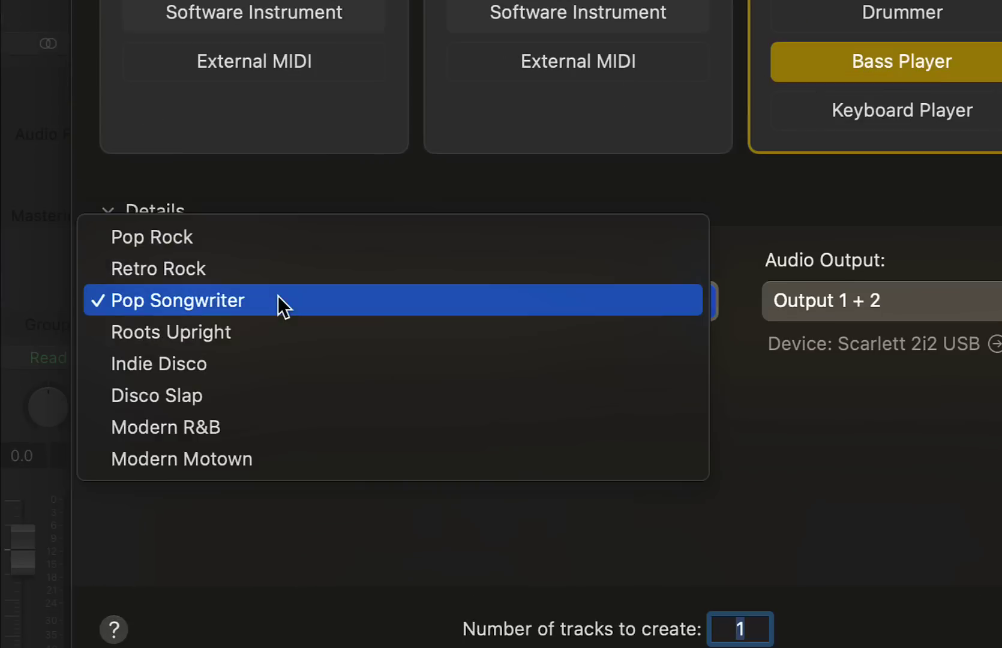
left_click(267, 362)
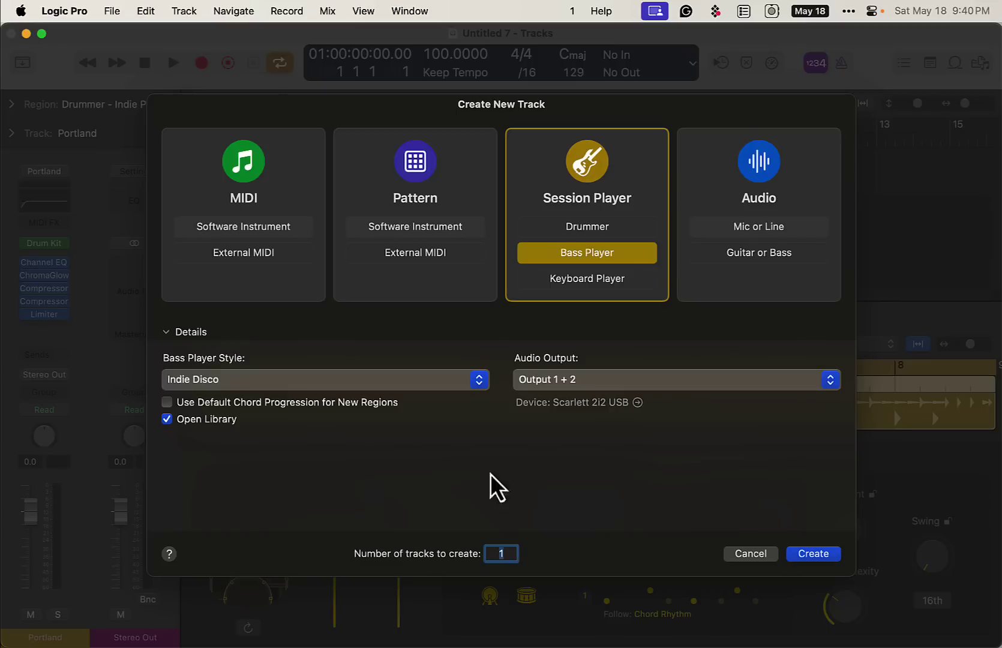
left_click(813, 558)
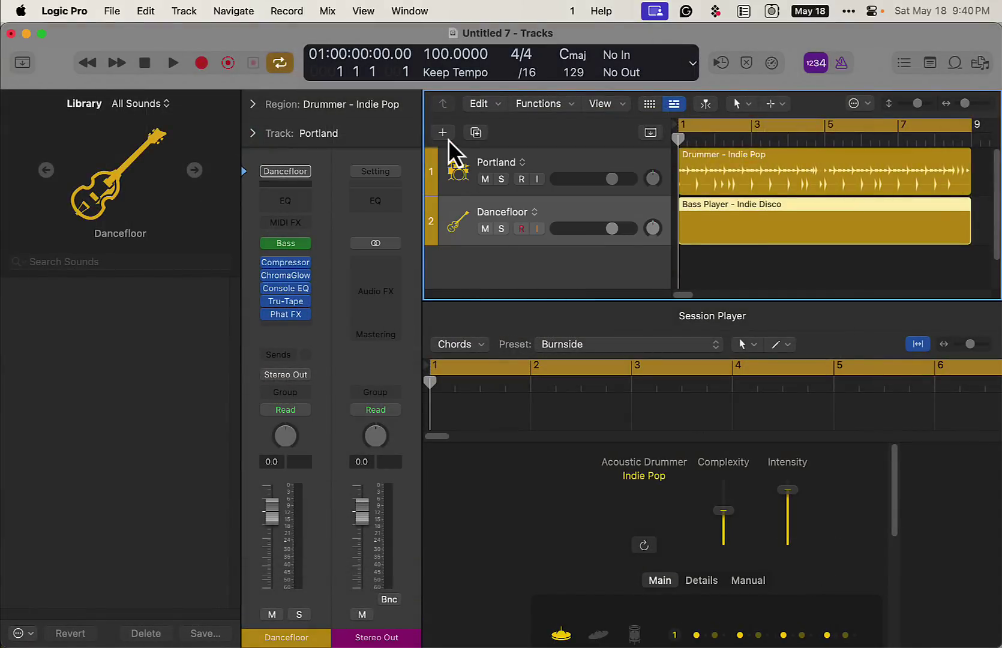
Add a Keyboard Player session track in the Freely style
left_click(448, 139)
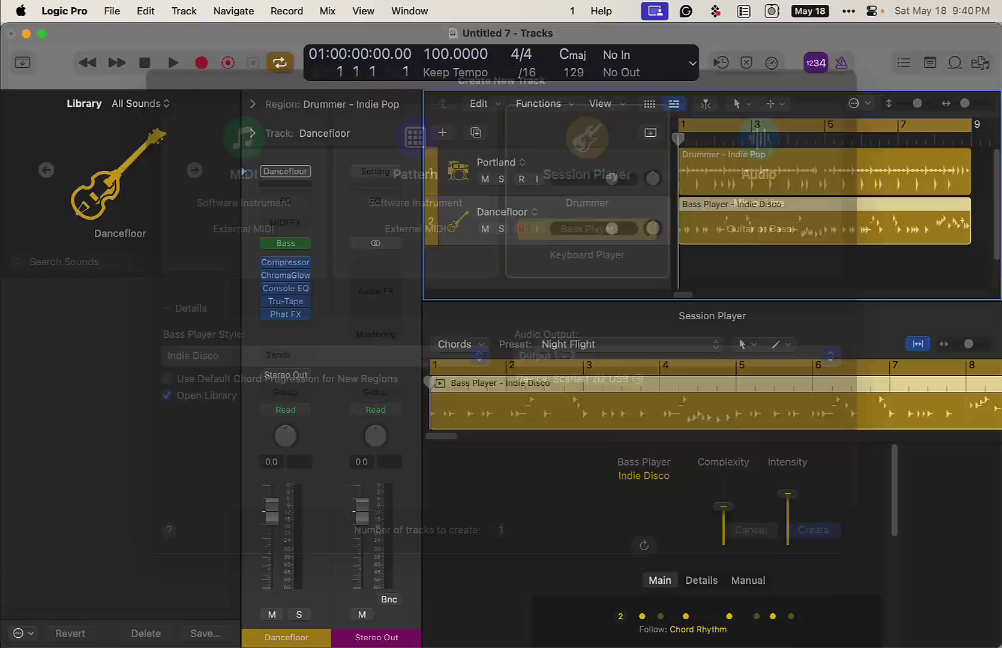
left_click(594, 282)
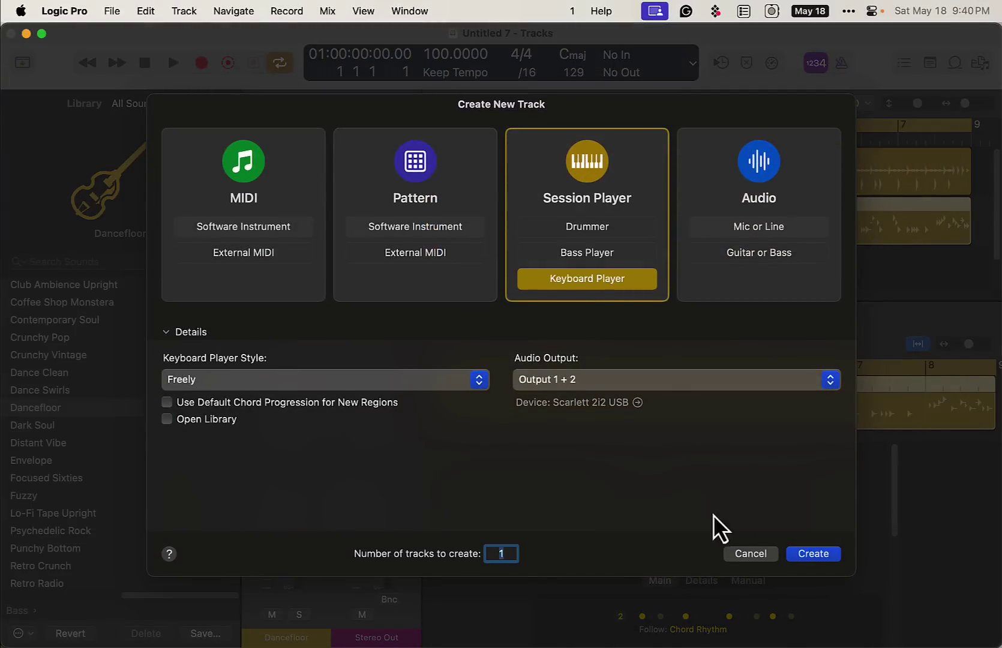
left_click(817, 557)
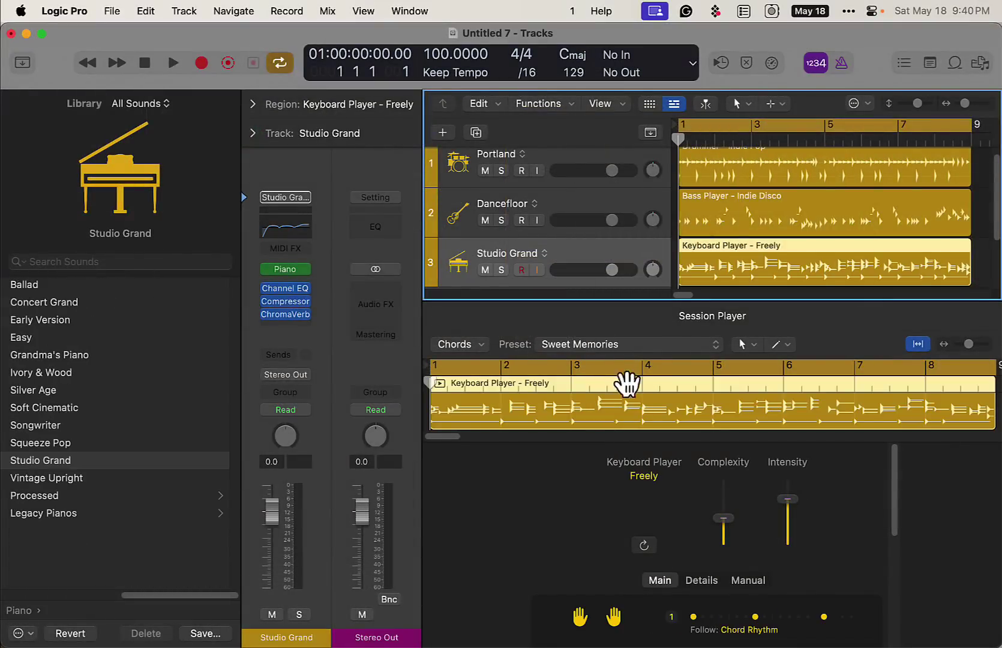
scroll(775, 260, "up", 1)
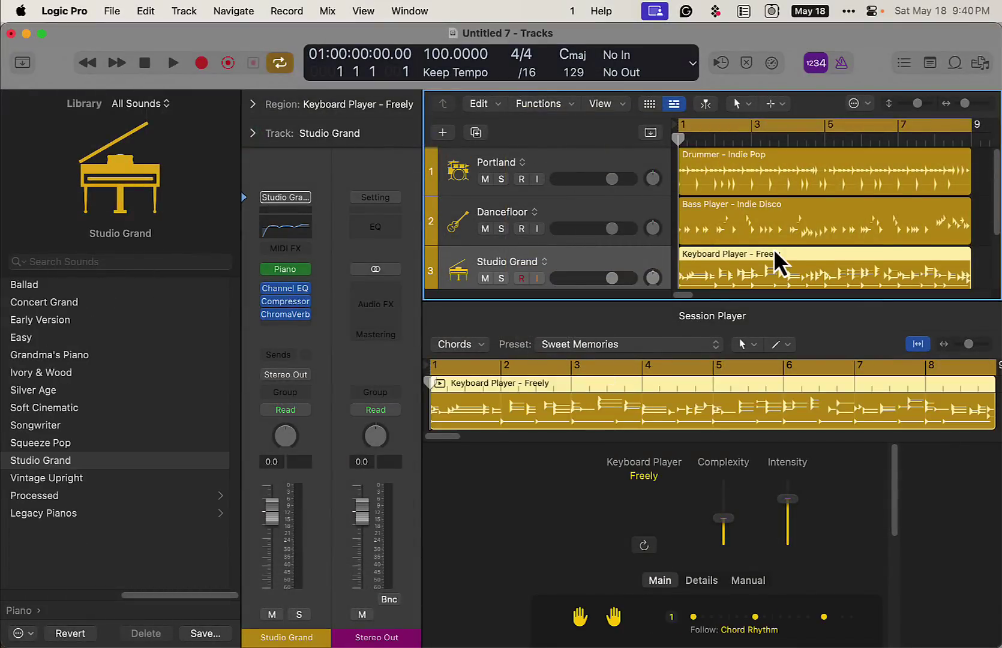
Show the global tracks and hide the Session Player editor so the chord track and all regions can be seen
key("g")
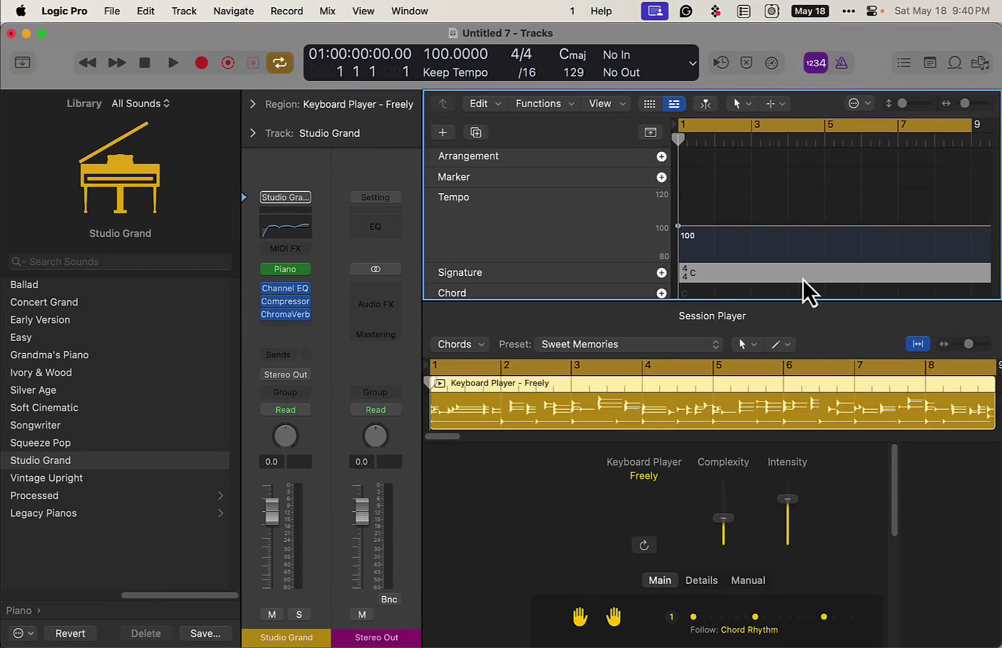
left_click_drag(963, 104, 974, 100)
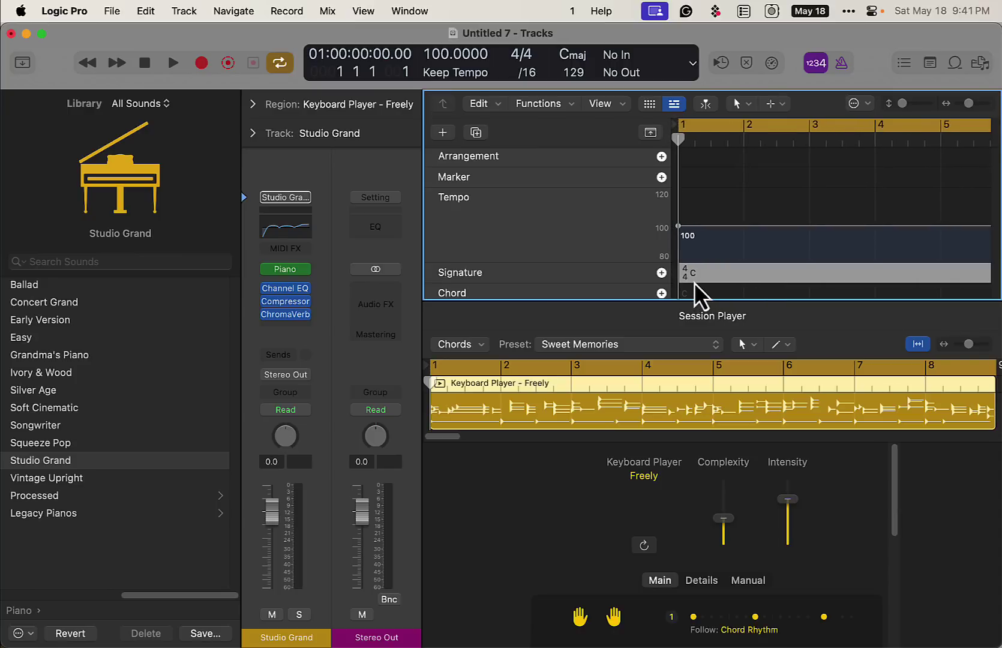
key("e")
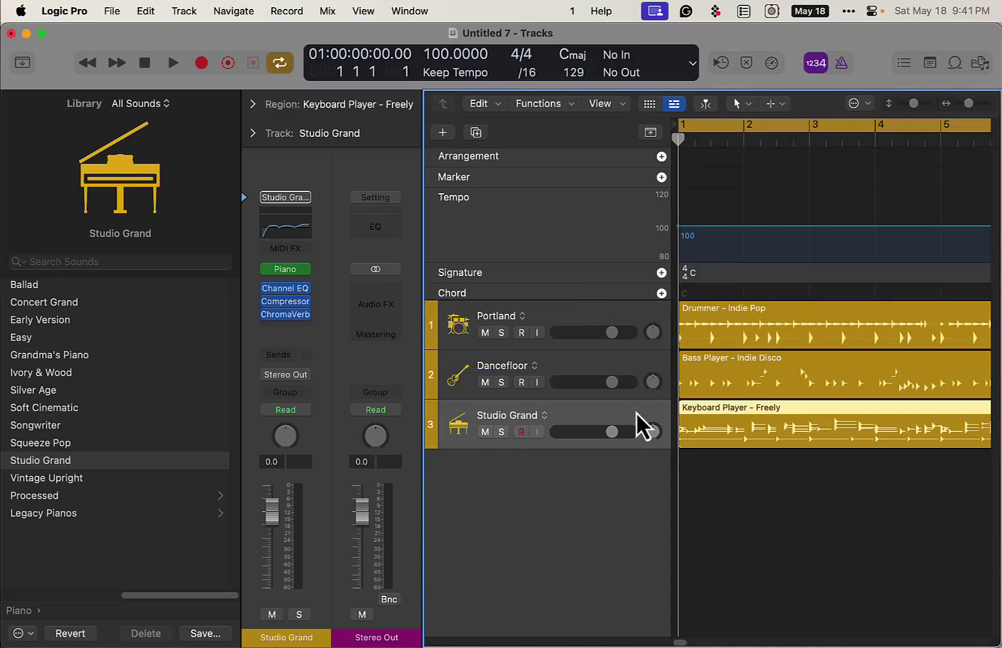
Open the keyboard region in the Session Player editor and apply the ii - I - vi - V chord progression to it
double_click(712, 408)
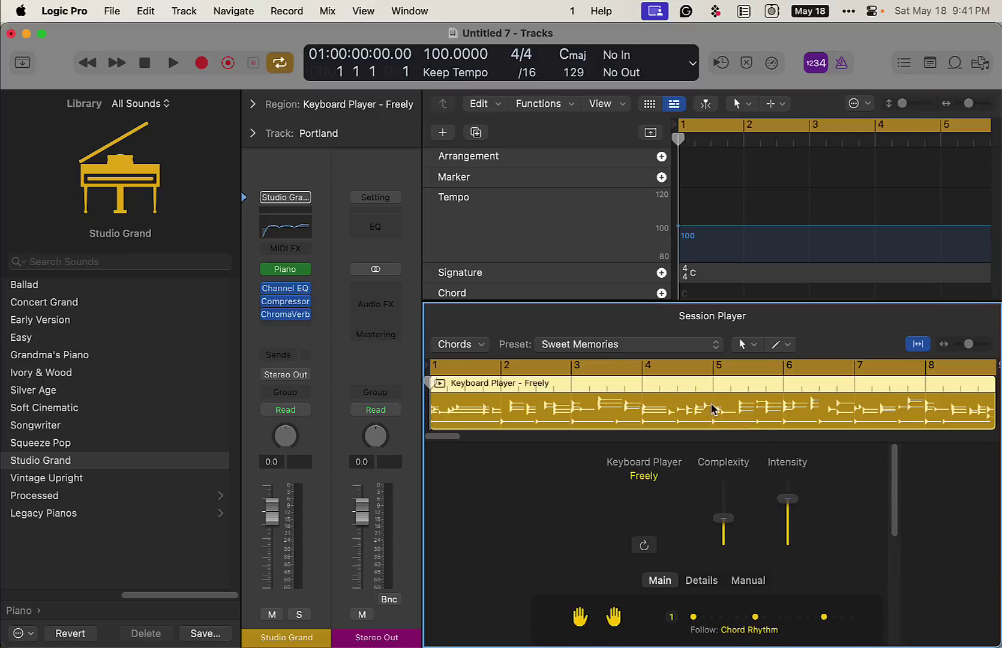
left_click(455, 344)
mouse_move(482, 372)
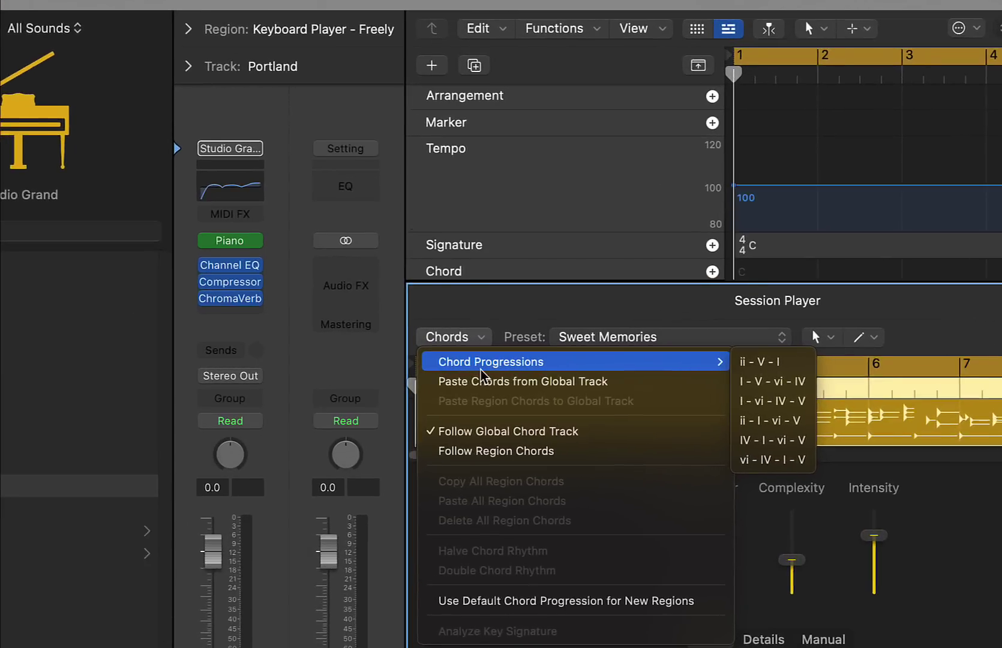
left_click(819, 423)
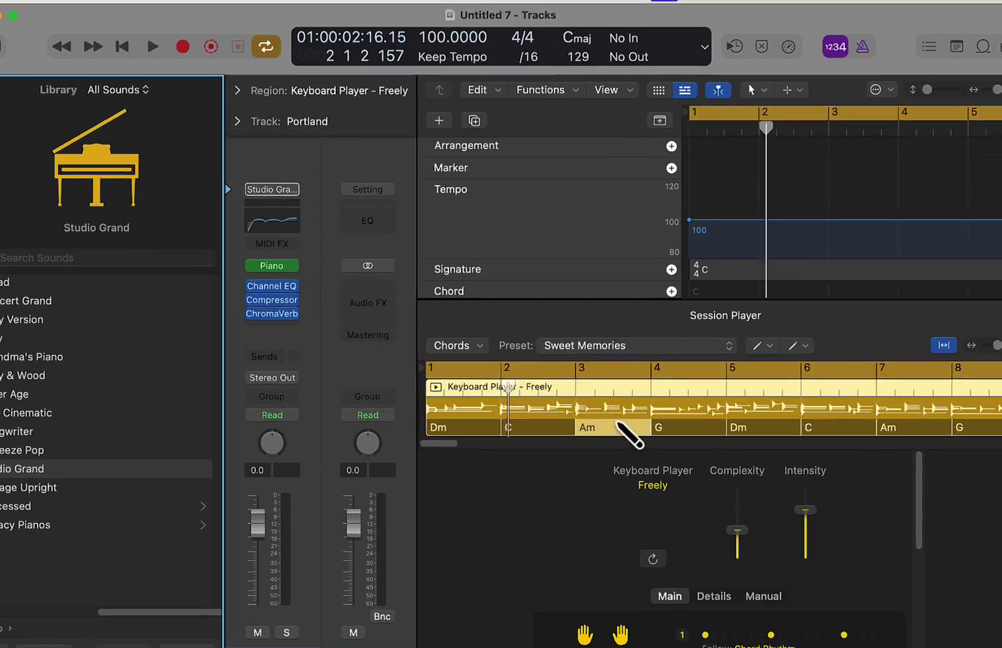
Switch back to the Pointer tool and paste the keyboard region's chords to the global chord track
key("t")
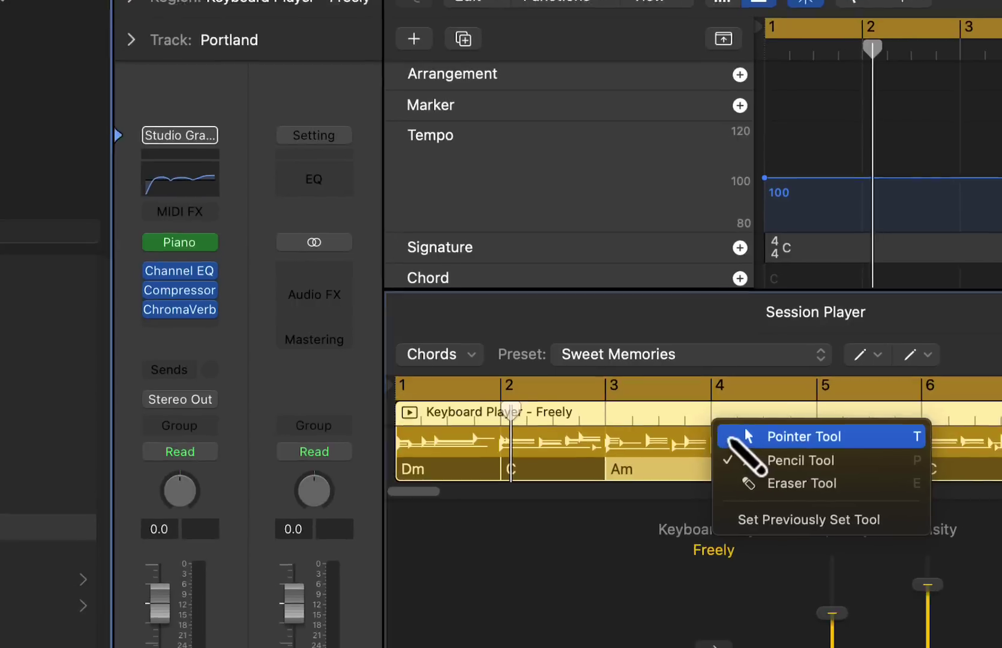
left_click(747, 448)
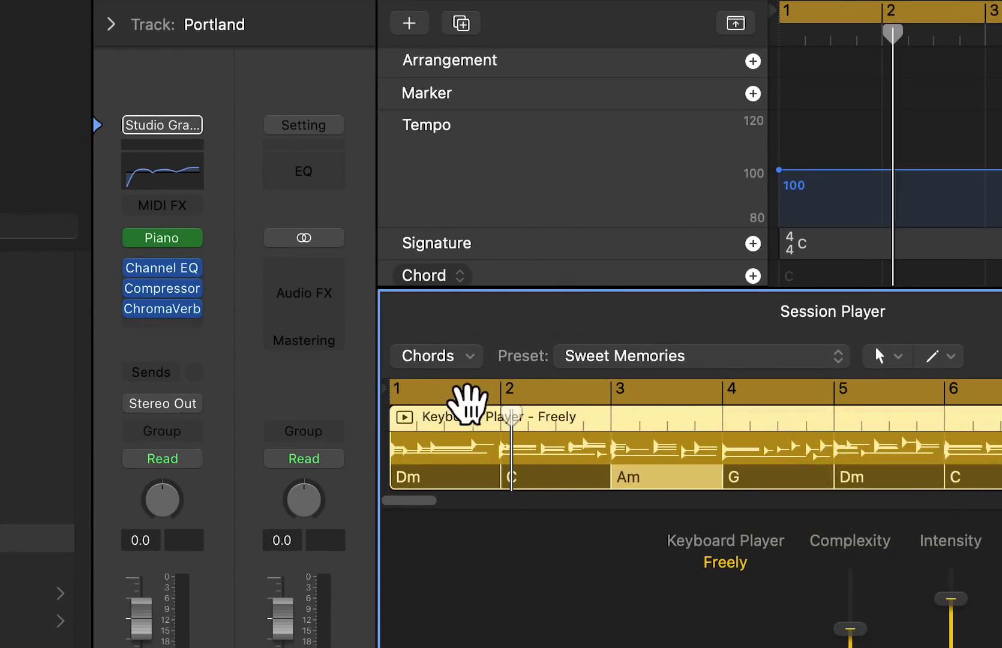
key("i")
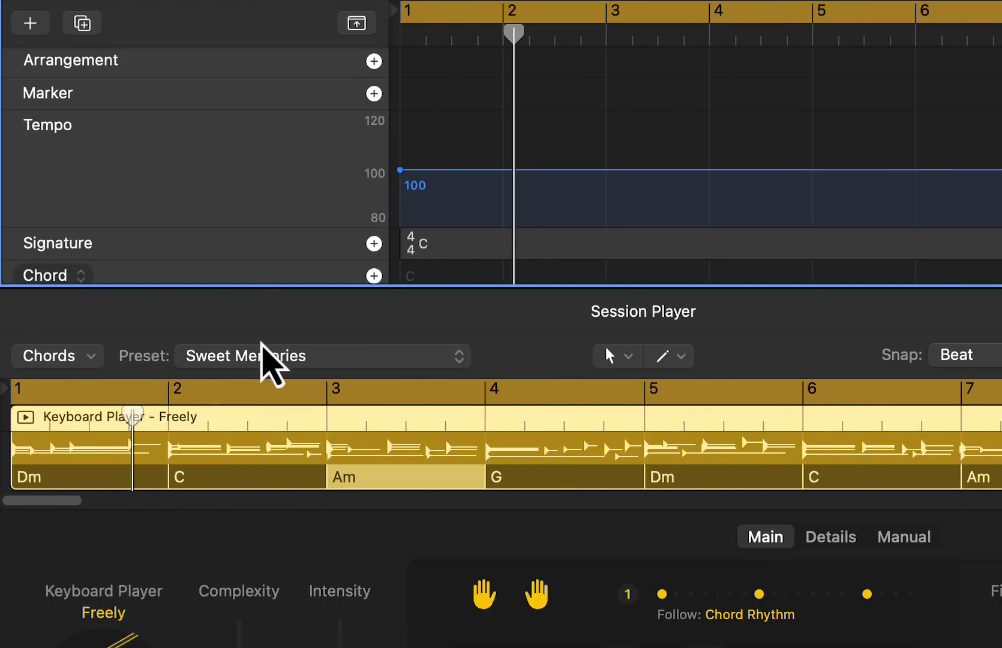
left_click(89, 359)
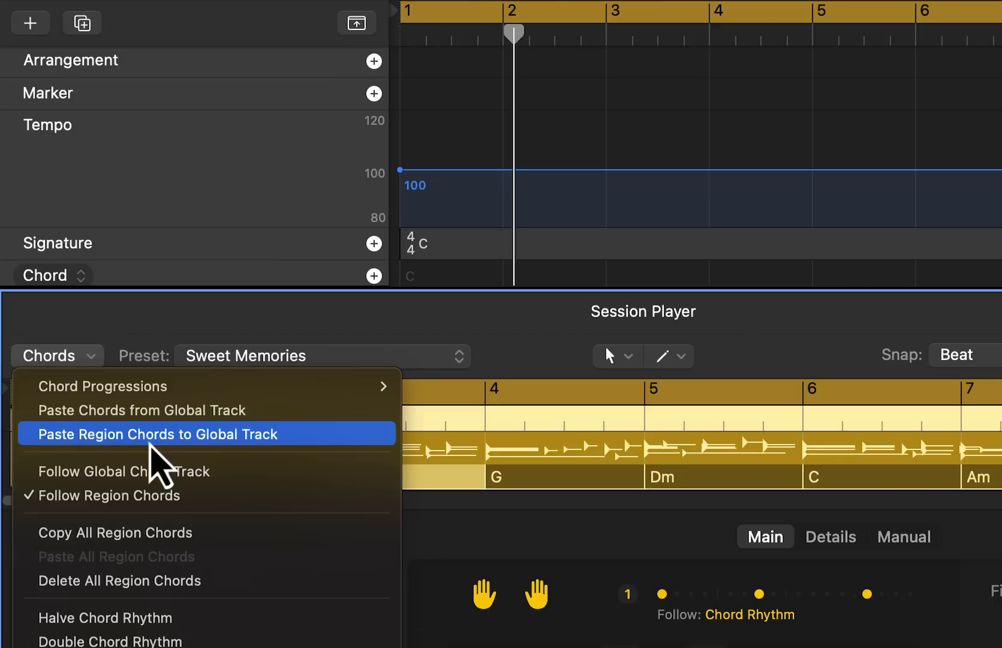
left_click(151, 437)
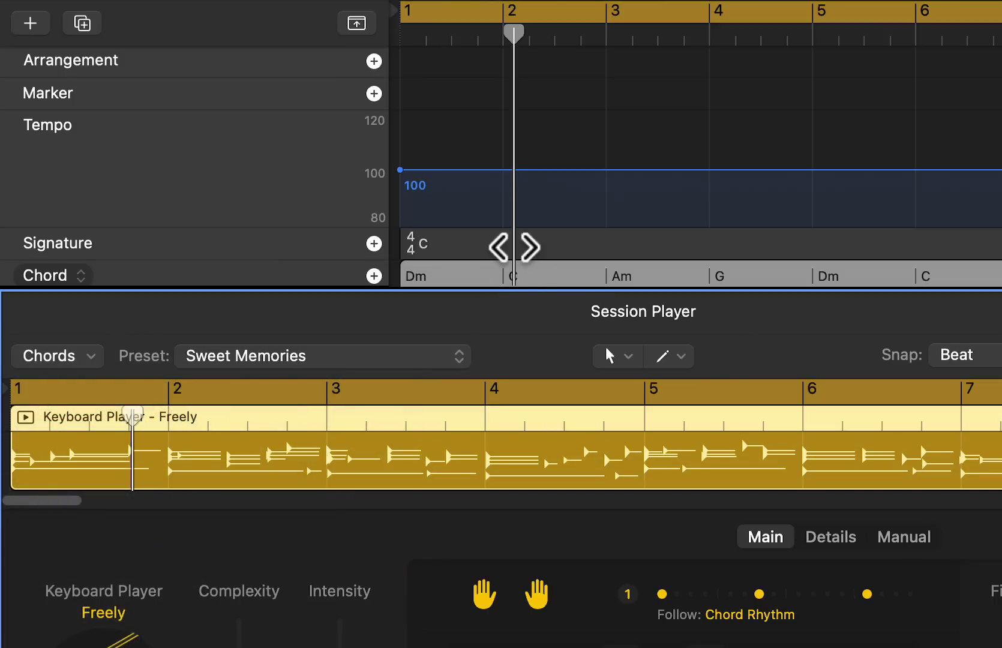
Close the Session Player editor and keep the global tracks displayed above the three session player tracks
key("x")
key("x")
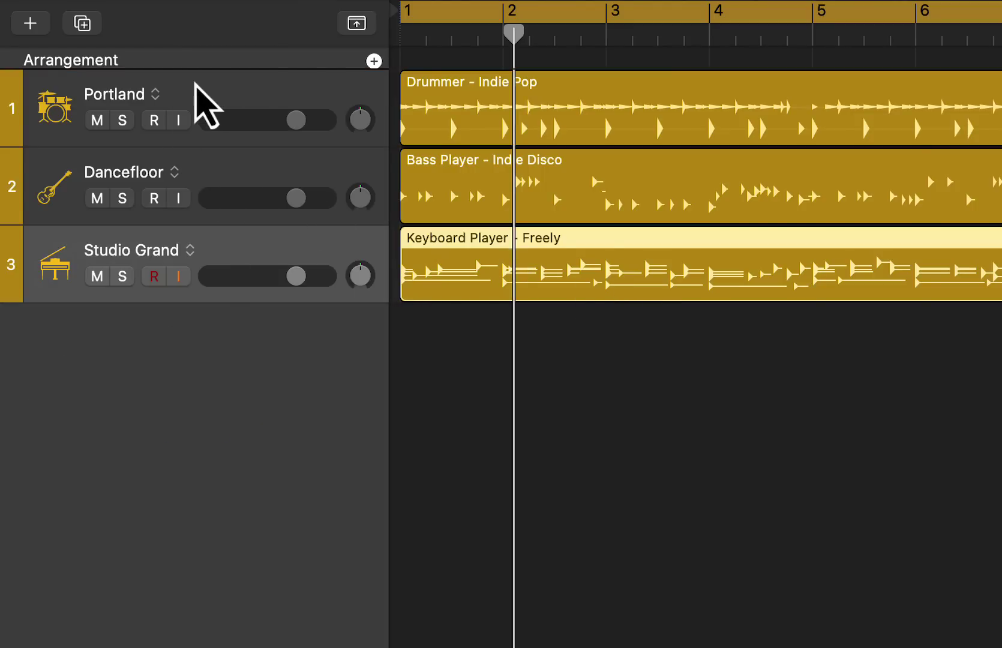
key("x")
key("x")
key("g")
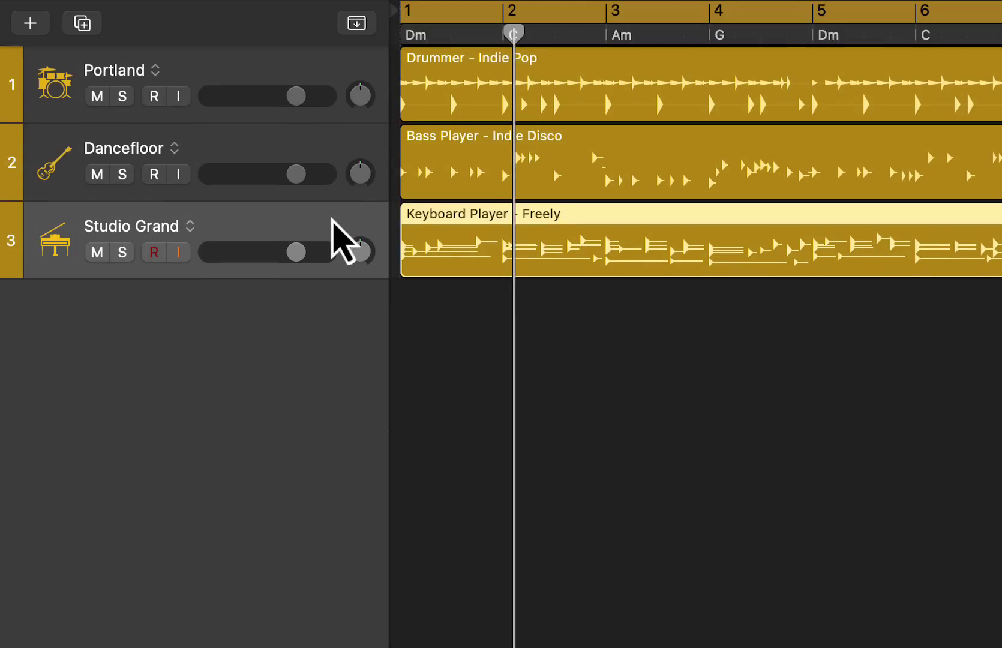
key("g")
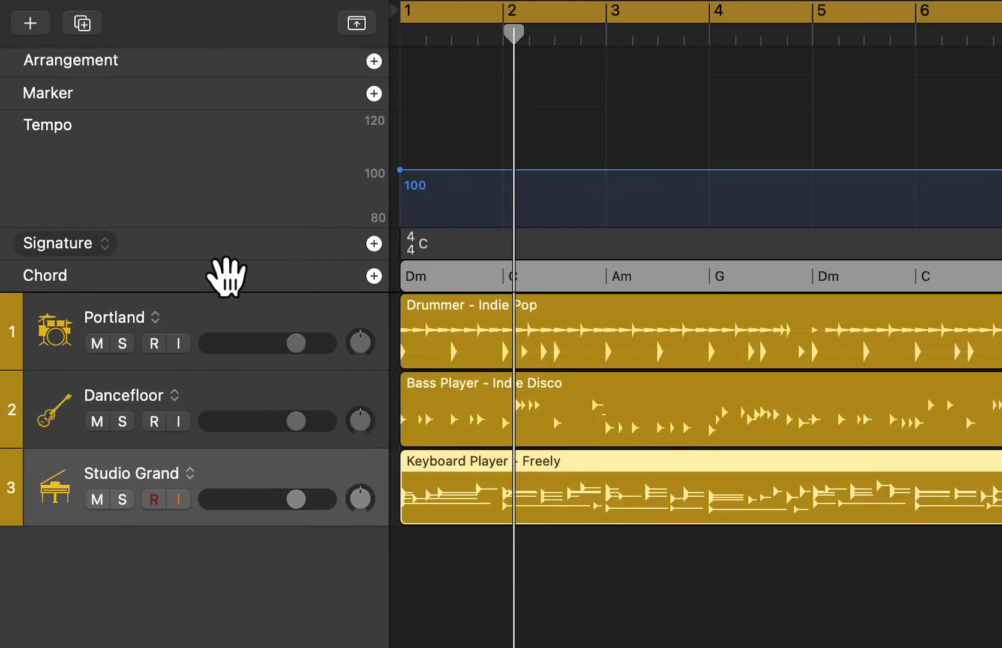
left_click(217, 284)
Create a MIDI software instrument track and load the stereo version of Kontakt 7 on it
left_click(27, 23)
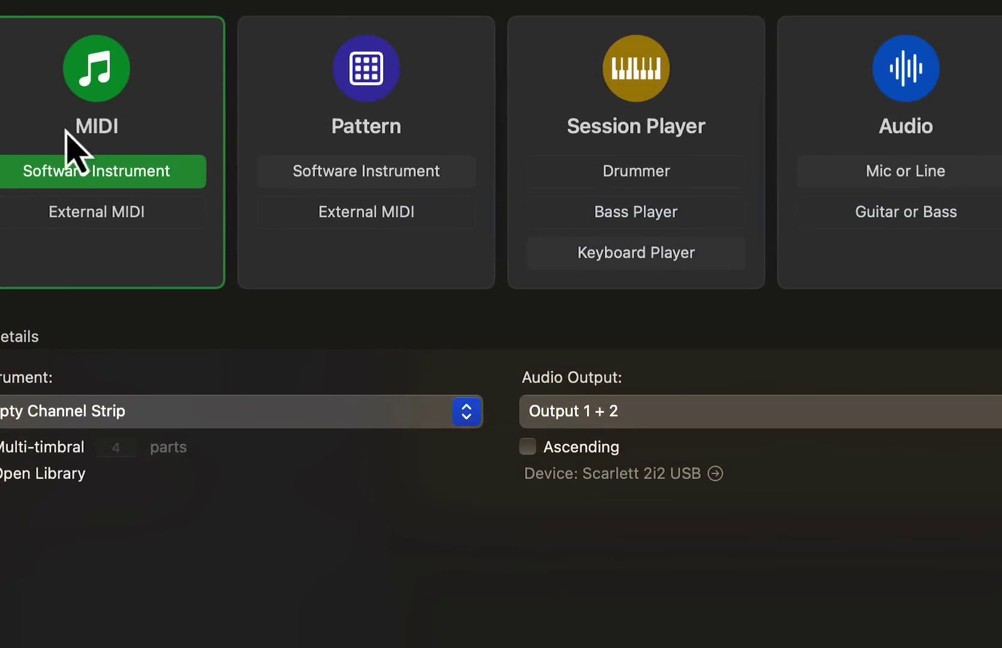
key("Return")
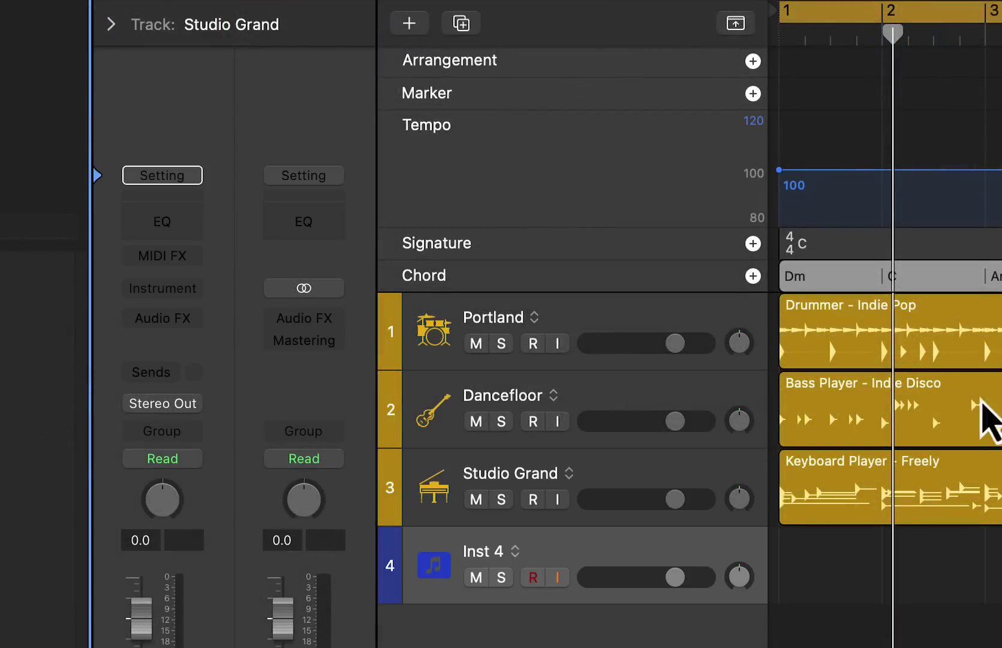
left_click(195, 288)
mouse_move(291, 373)
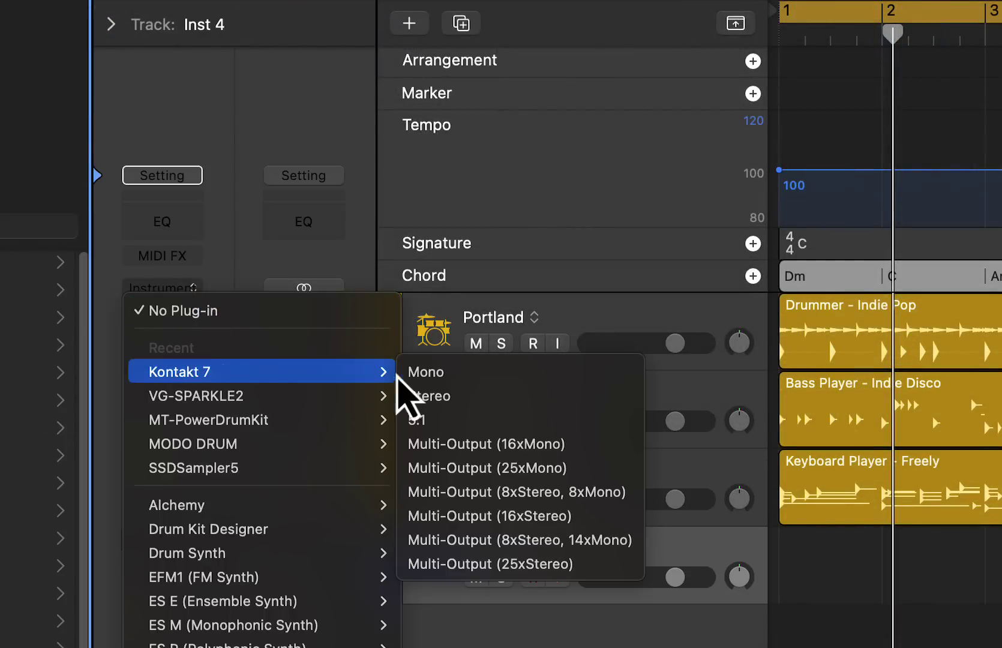
left_click(438, 399)
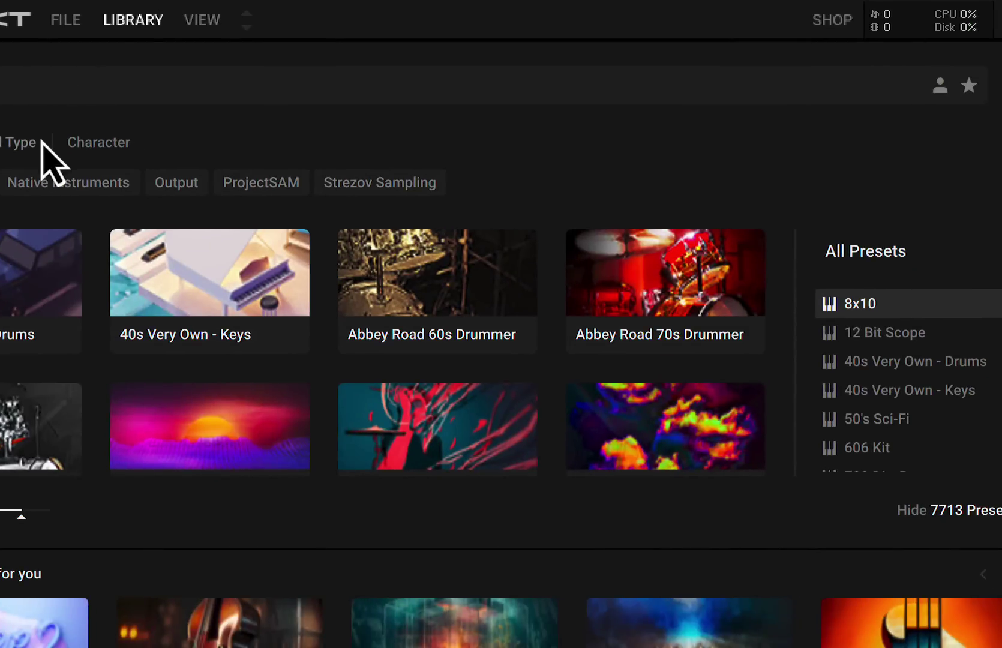
Filter the Kontakt library to the Guitar sound type and load the Electric Mint preset from Session Guitarist - Electric Mint
left_click(71, 189)
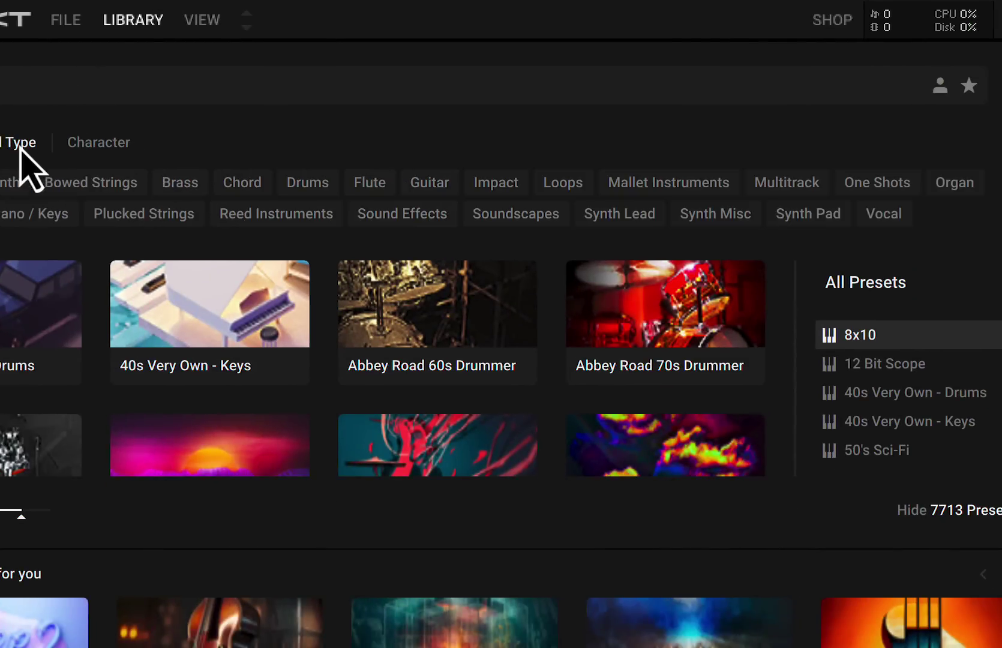
left_click(429, 186)
scroll(396, 384, "down", 4)
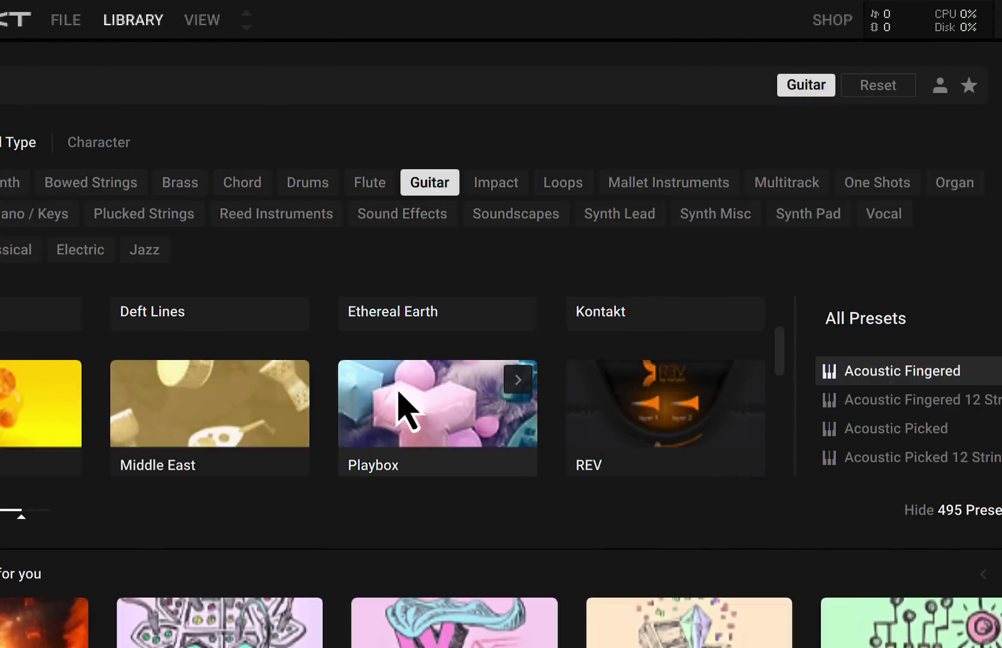
scroll(396, 384, "down", 2)
left_click(168, 376)
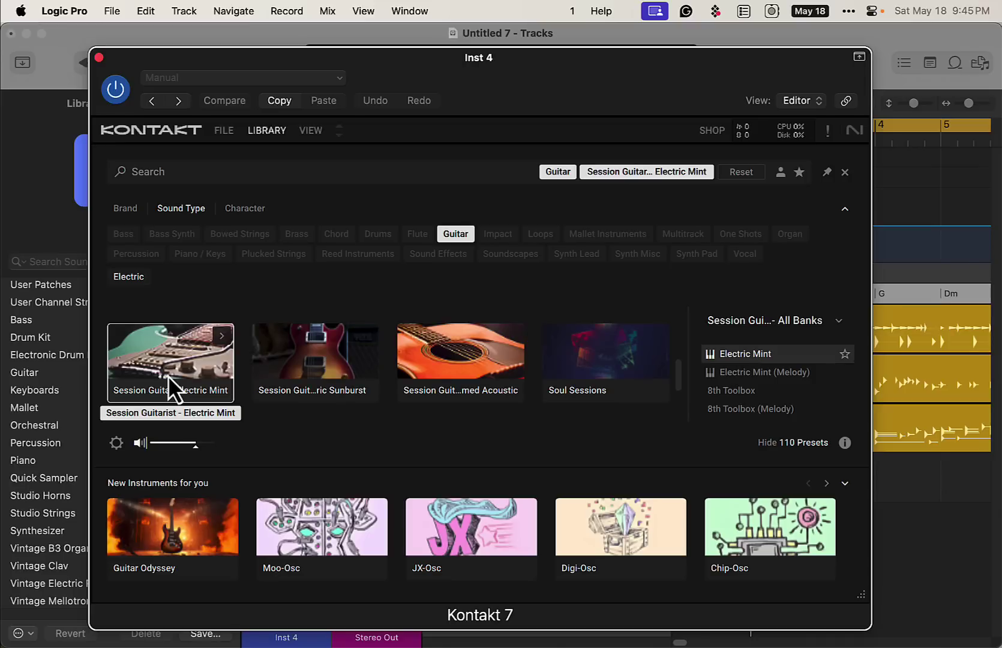
double_click(740, 354)
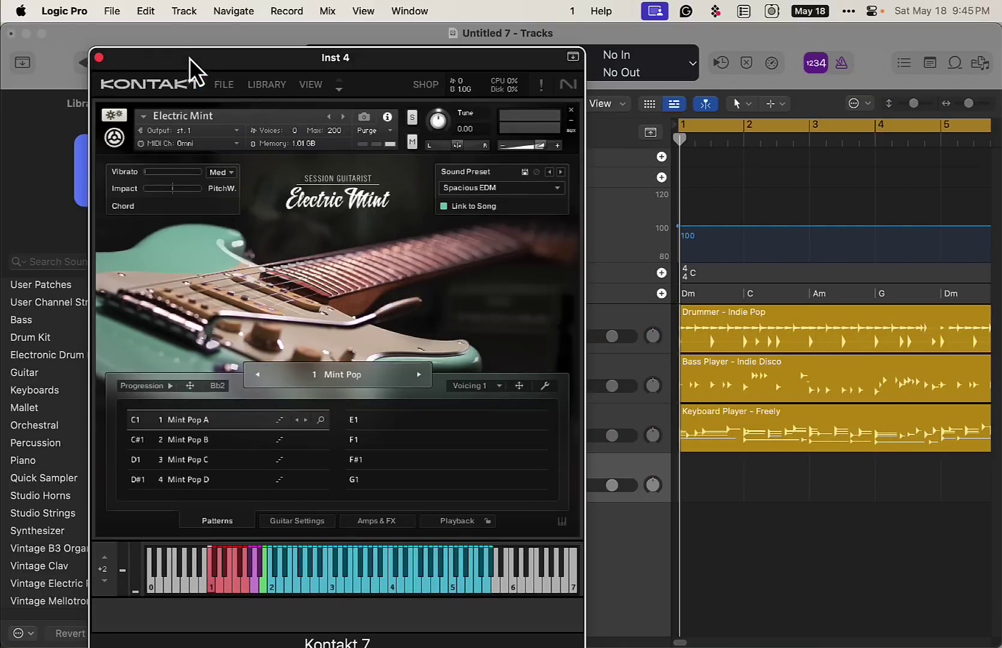
Close the Kontakt window and copy all the chord track's chords onto the Inst 4 track as a MIDI region starting at bar 1
key("super+w")
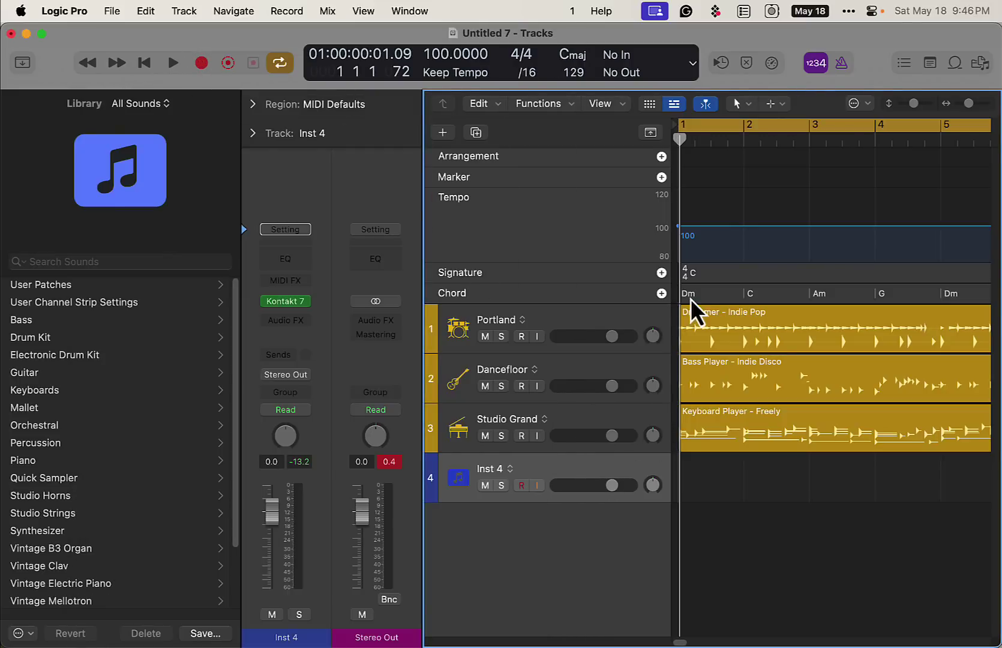
left_click(577, 297)
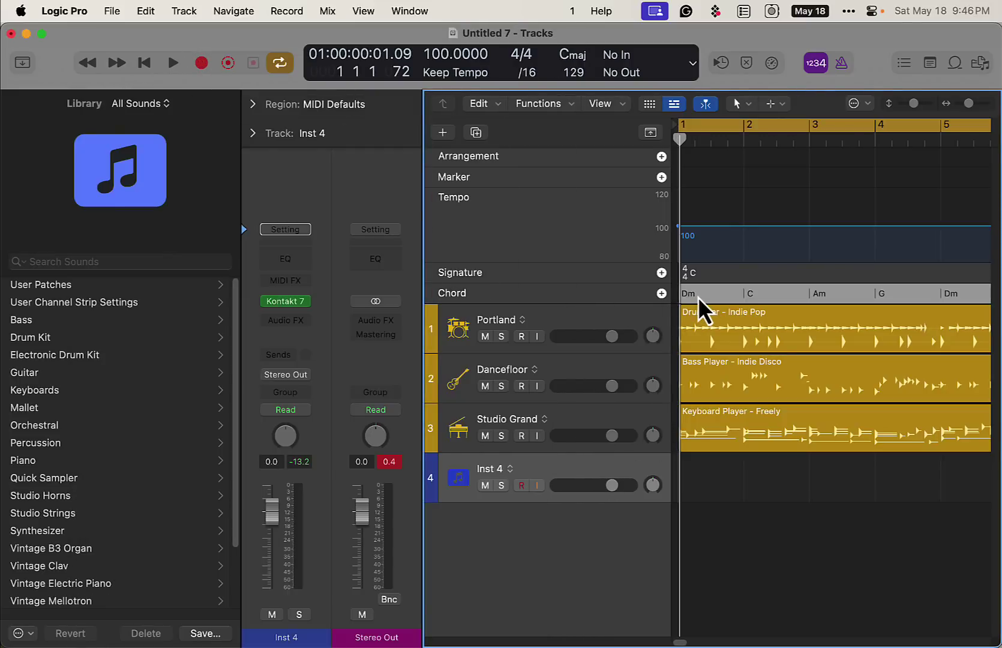
left_click_drag(696, 297, 700, 475)
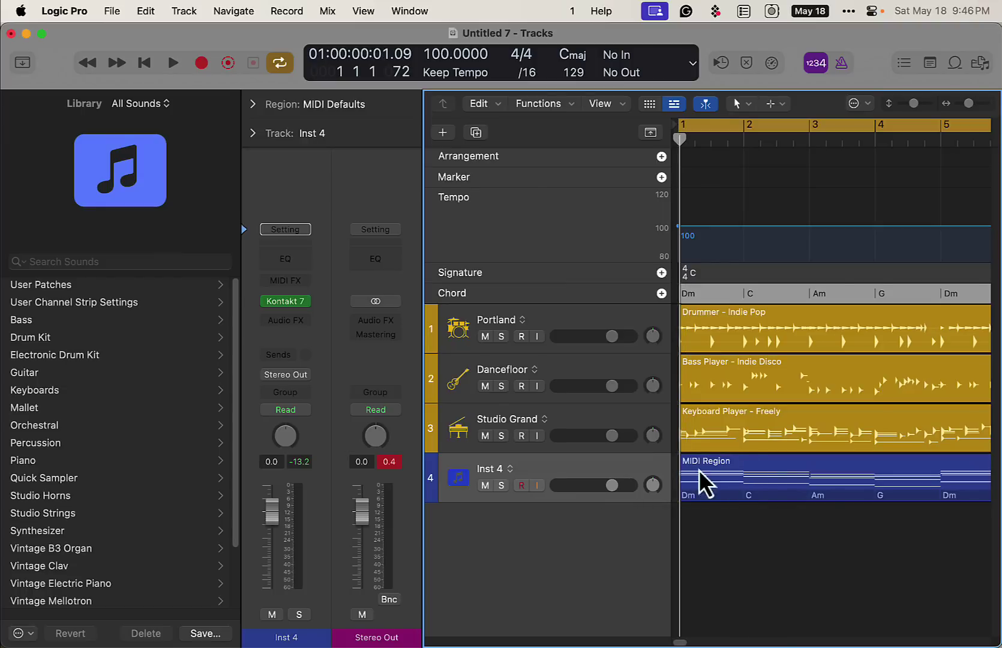
Solo Inst 4, hide the Library and inspector, and open its MIDI region in an enlarged Piano Roll
left_click(501, 486)
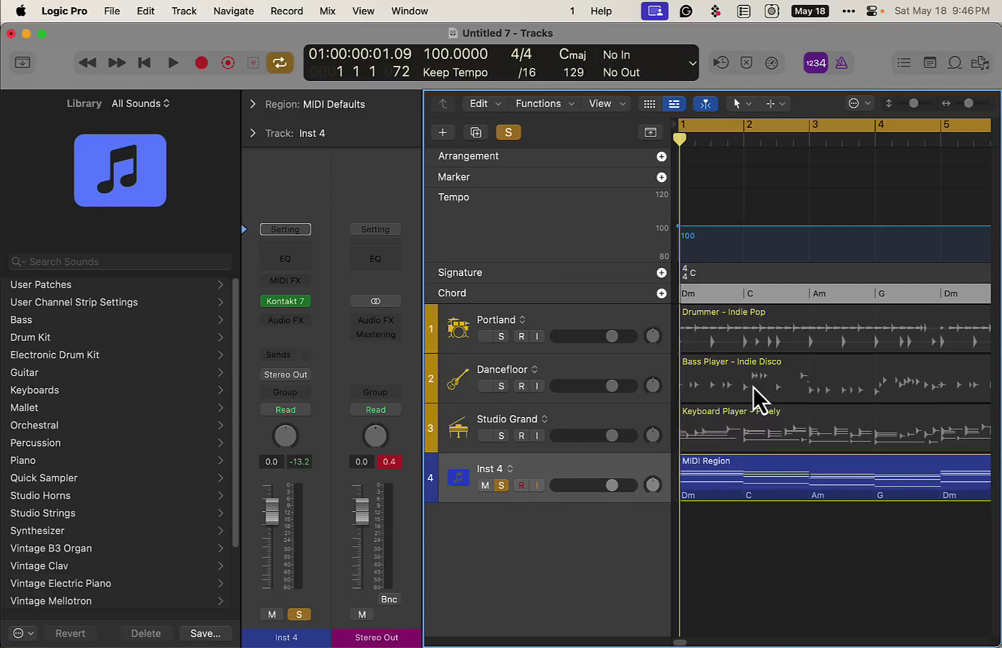
key("y")
key("i")
double_click(495, 471)
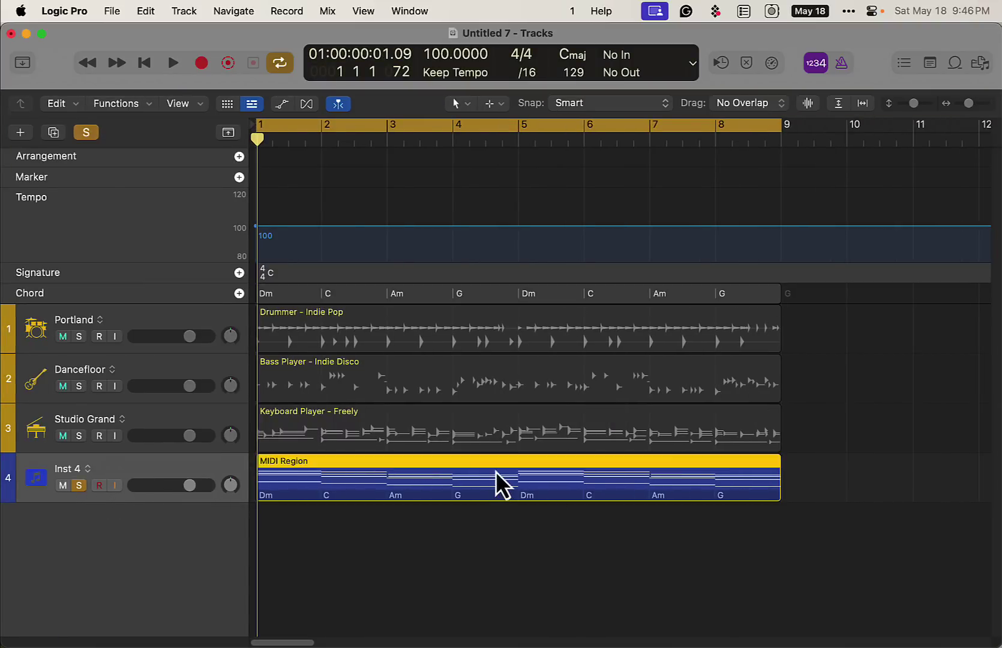
left_click_drag(625, 370, 624, 178)
scroll(657, 414, "up", 5)
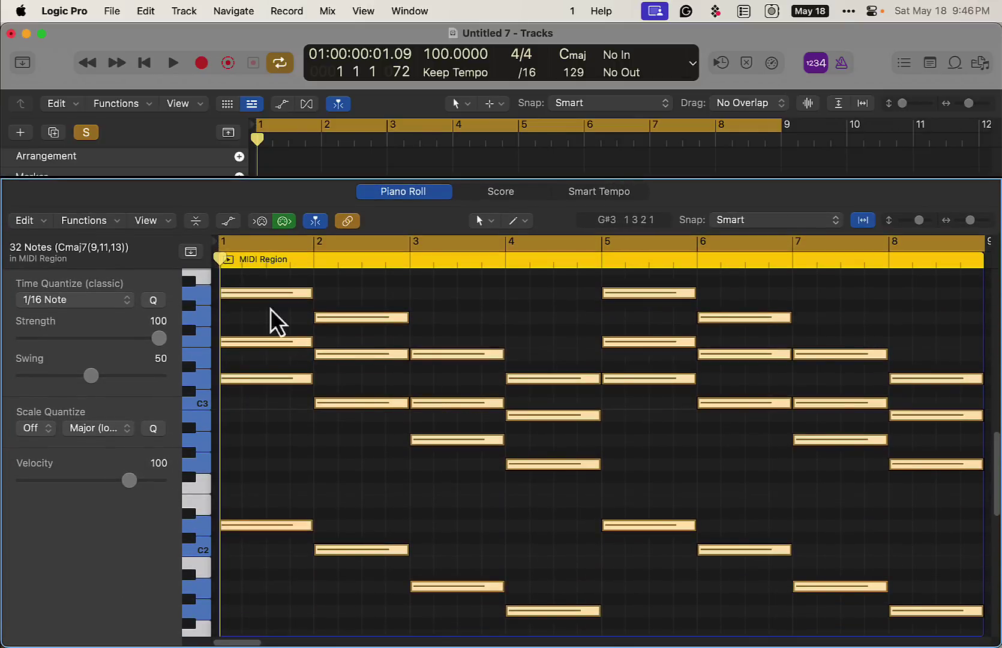
Mute the eight low bass notes beneath the chords in the MIDI region and switch back to the Pointer tool
scroll(594, 462, "down", 5)
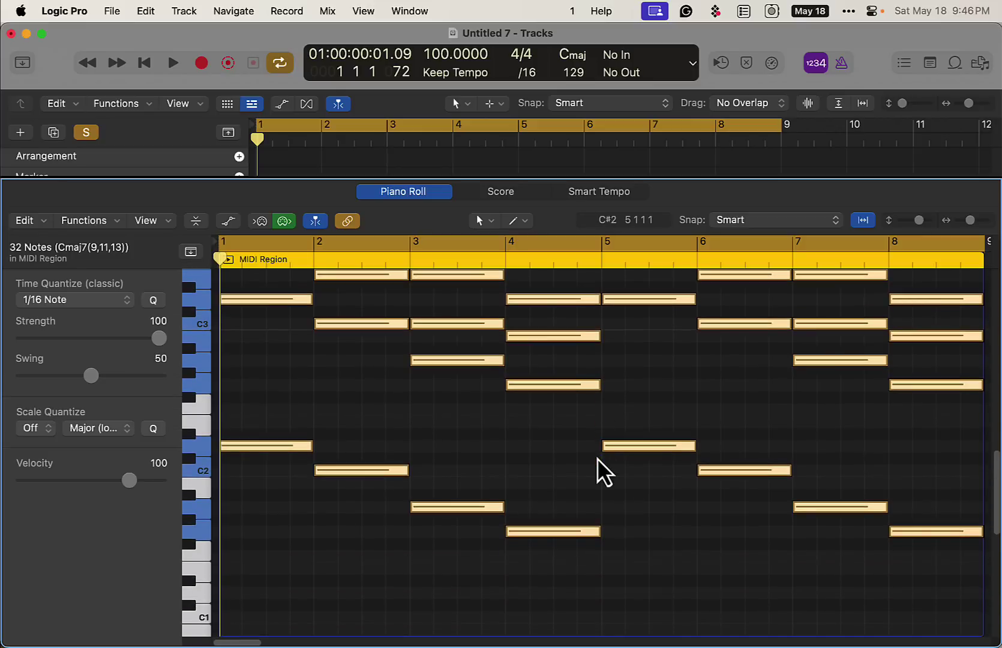
left_click(456, 447)
left_click_drag(257, 406, 942, 575)
key("t")
left_click(876, 499)
left_click(648, 426)
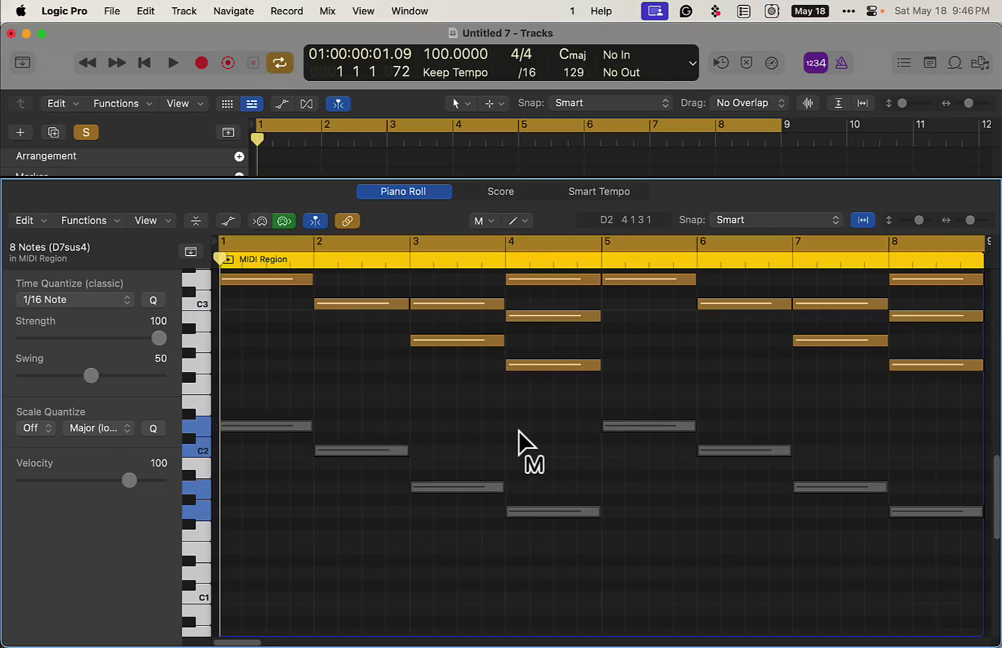
key("t")
left_click(555, 437)
key("t")
left_click(553, 429)
scroll(546, 454, "up", 5)
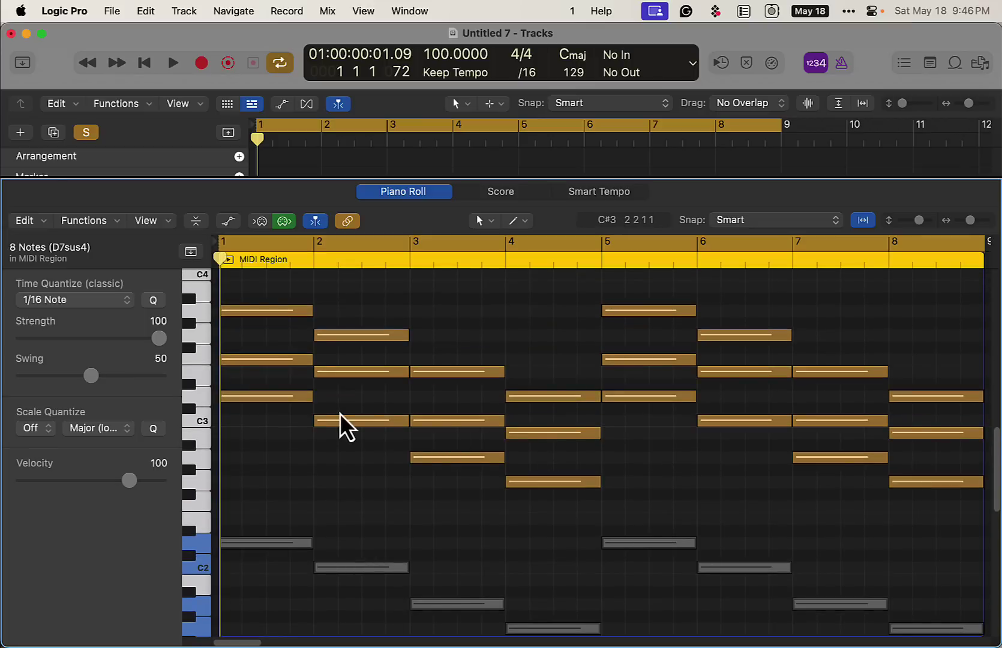
Examine the keyswitch and chord ranges on the keyboard in Inst 4's Kontakt window
key("v")
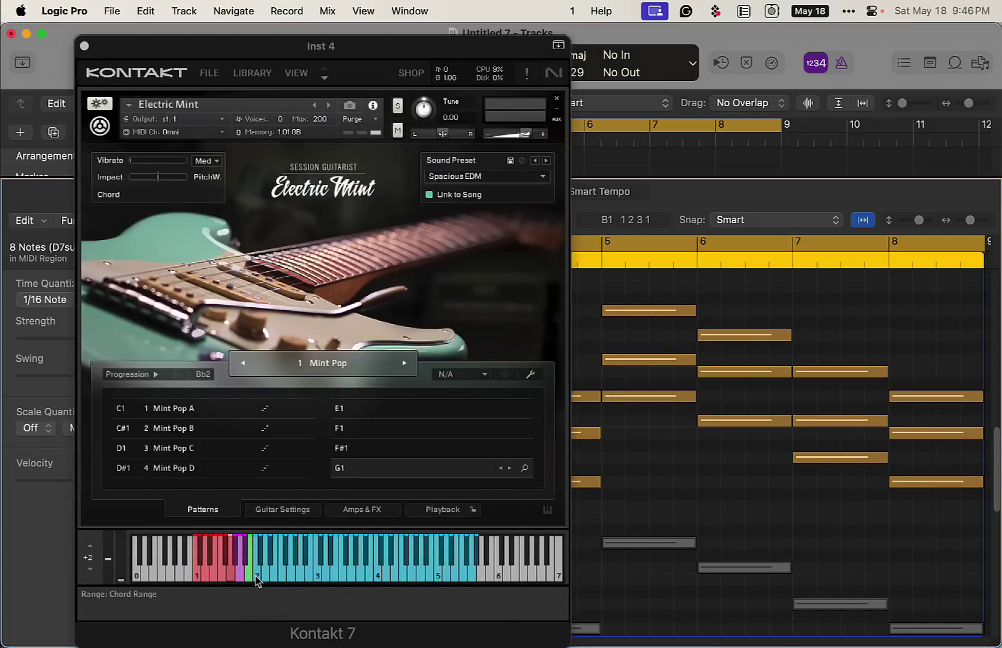
left_click_drag(299, 46, 337, 66)
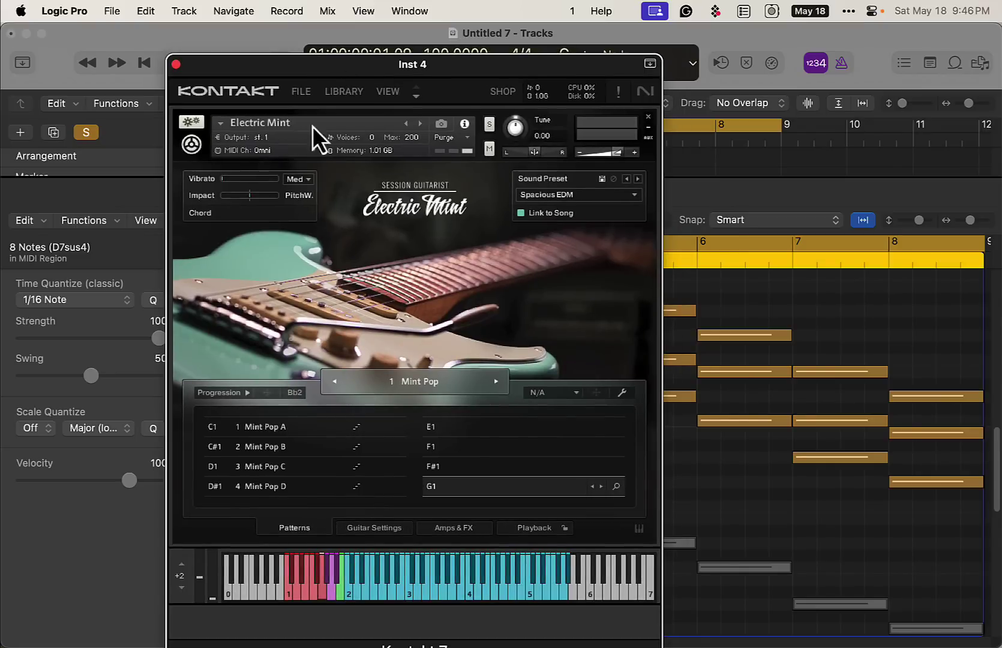
left_click(278, 433)
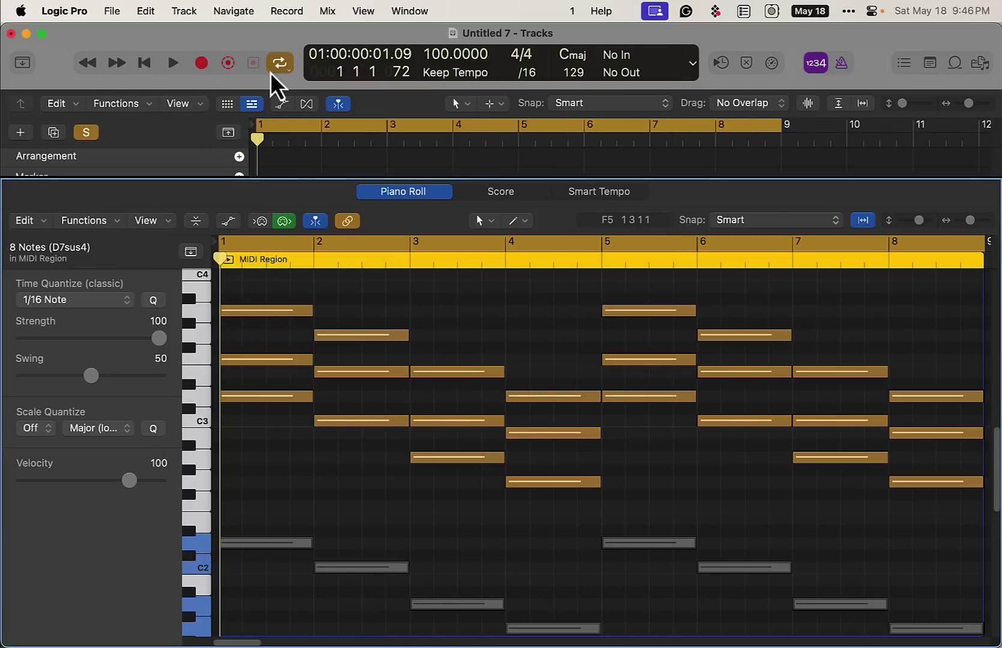
Close the Piano Roll and compare Inst 4 in solo with the full mix during playback
key("e")
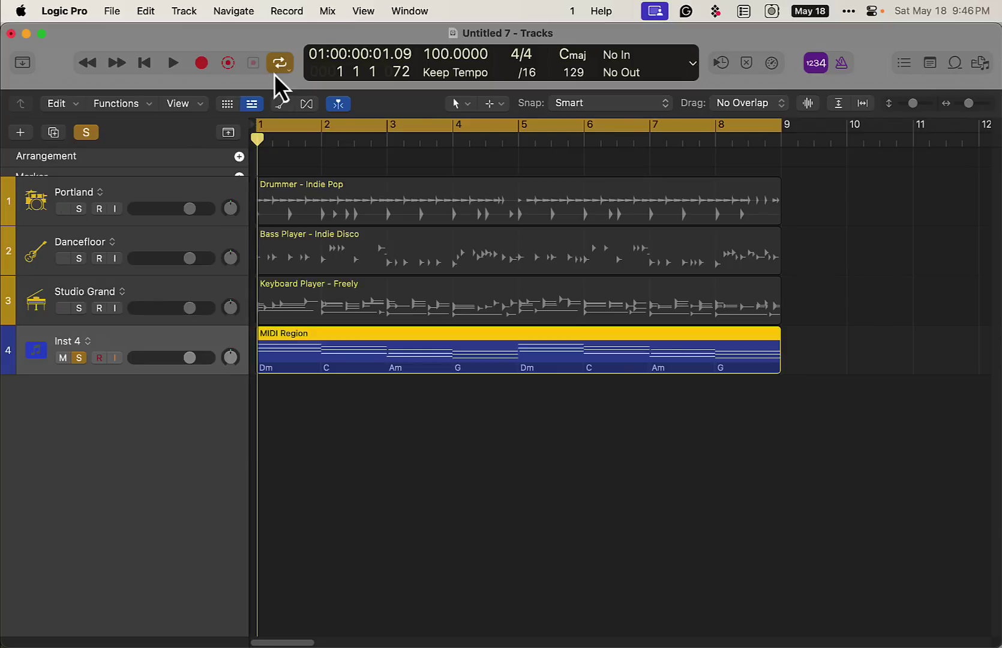
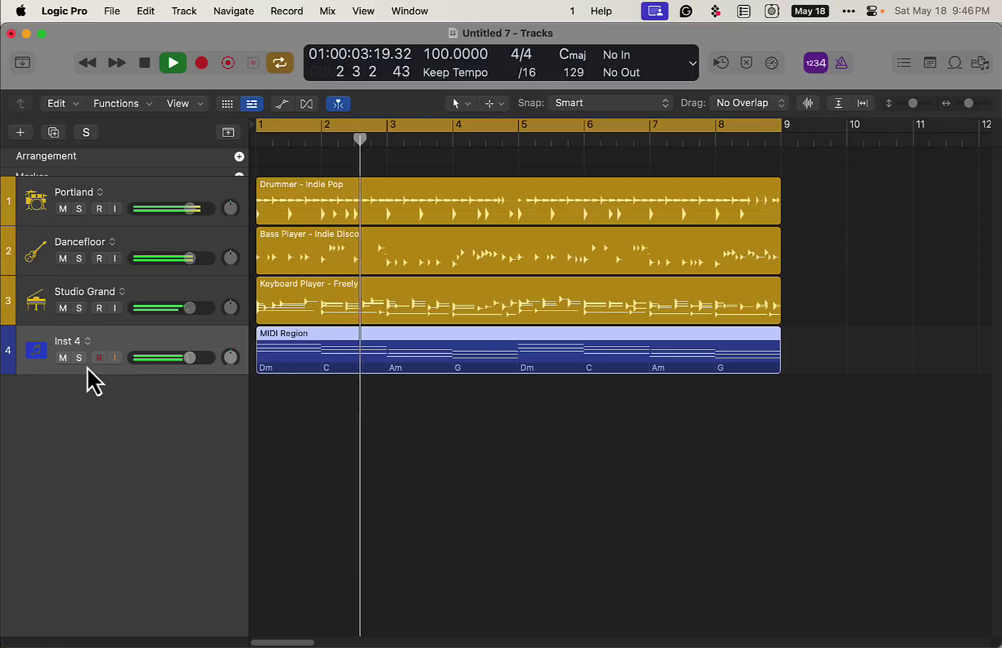
left_click(79, 358)
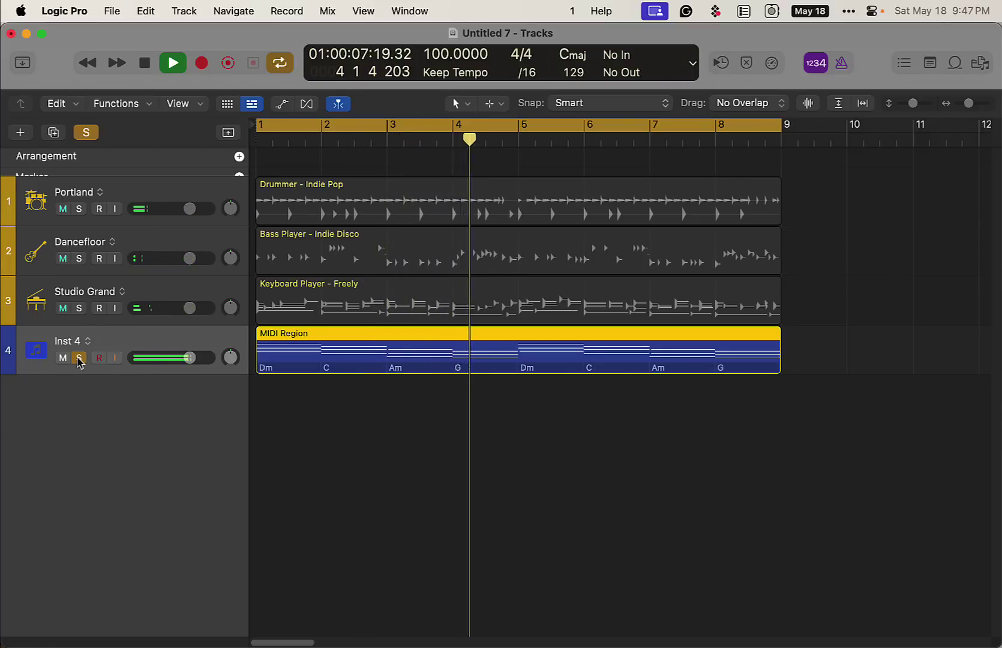
left_click(79, 358)
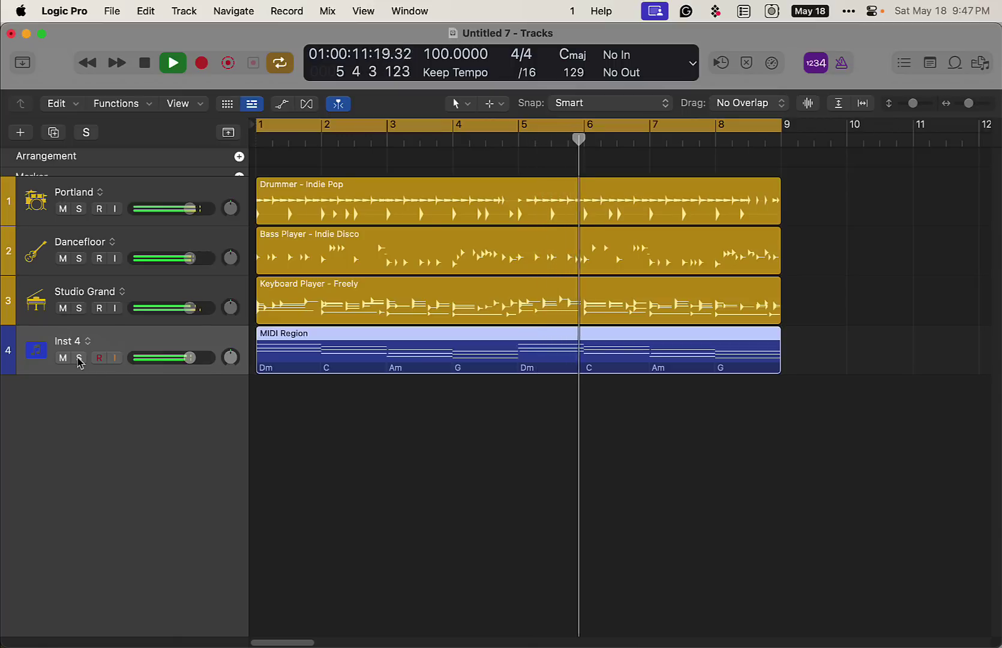
Audition the Studio Grand track in solo, then unsolo and mute it
left_click(144, 300)
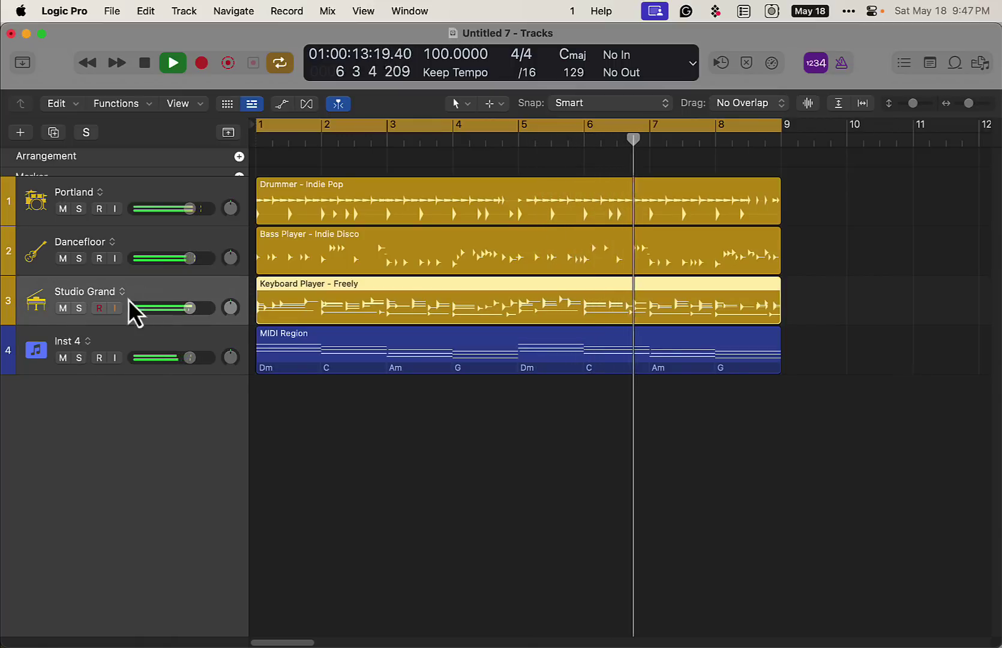
left_click(78, 308)
left_click(78, 309)
left_click(62, 308)
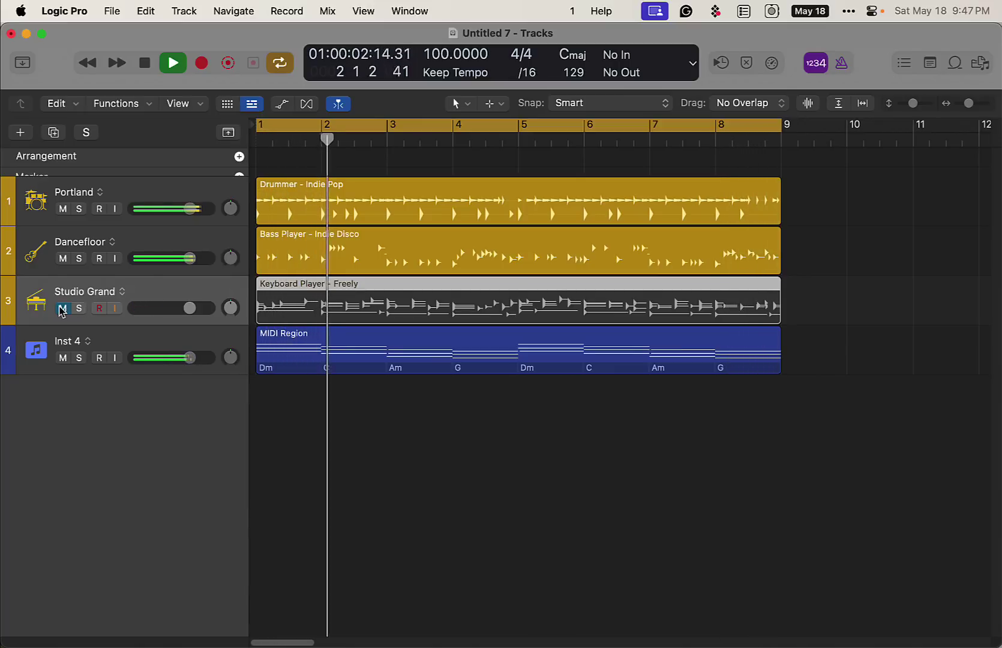
Display the Library and inspector and open the Kontakt 7 window of the Inst 4 track
key("y")
key("i")
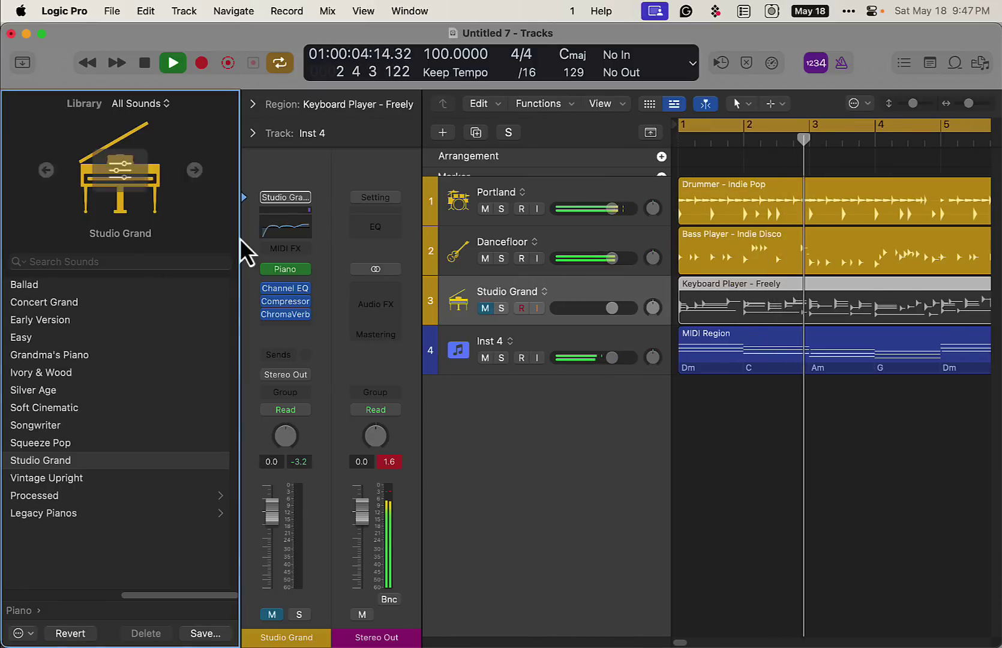
left_click(542, 341)
left_click(292, 301)
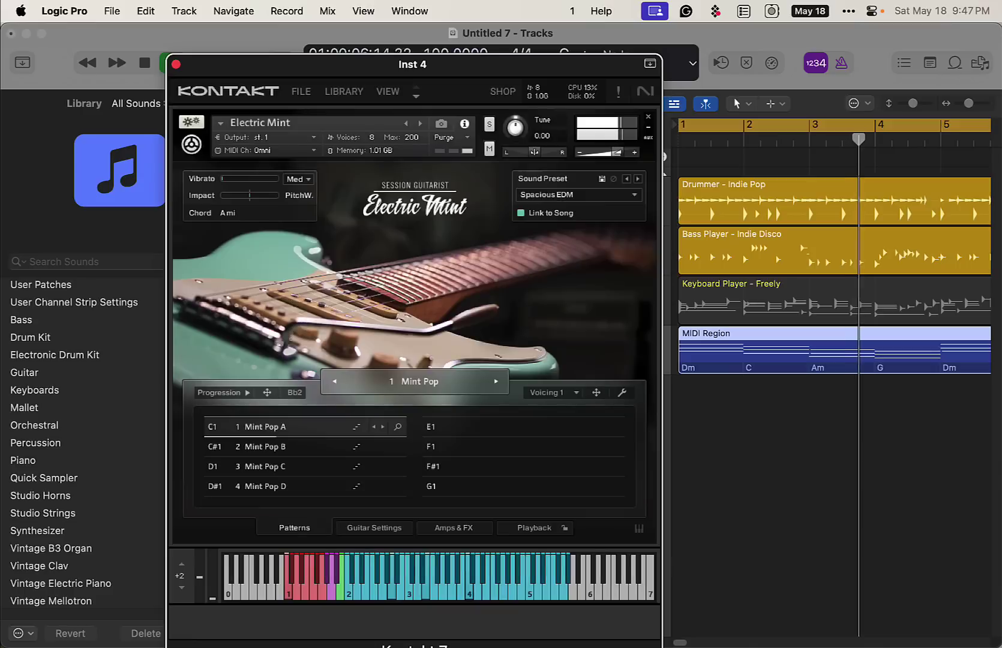
Audition Electric Mint's pattern keyswitches during playback and switch to the D#1 pattern
left_click(293, 591)
left_click(297, 590)
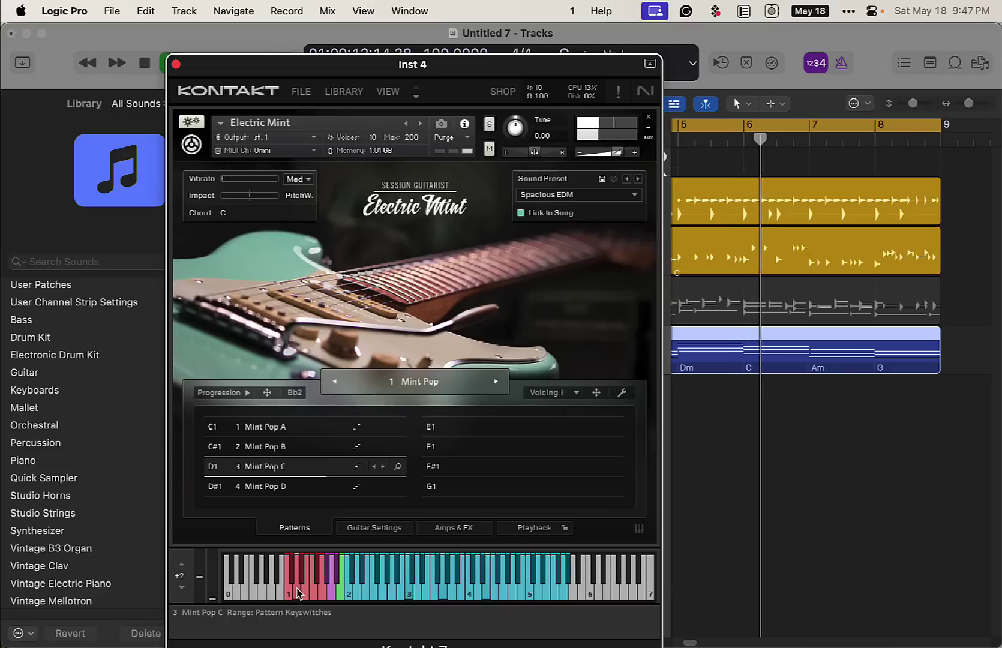
left_click(303, 591)
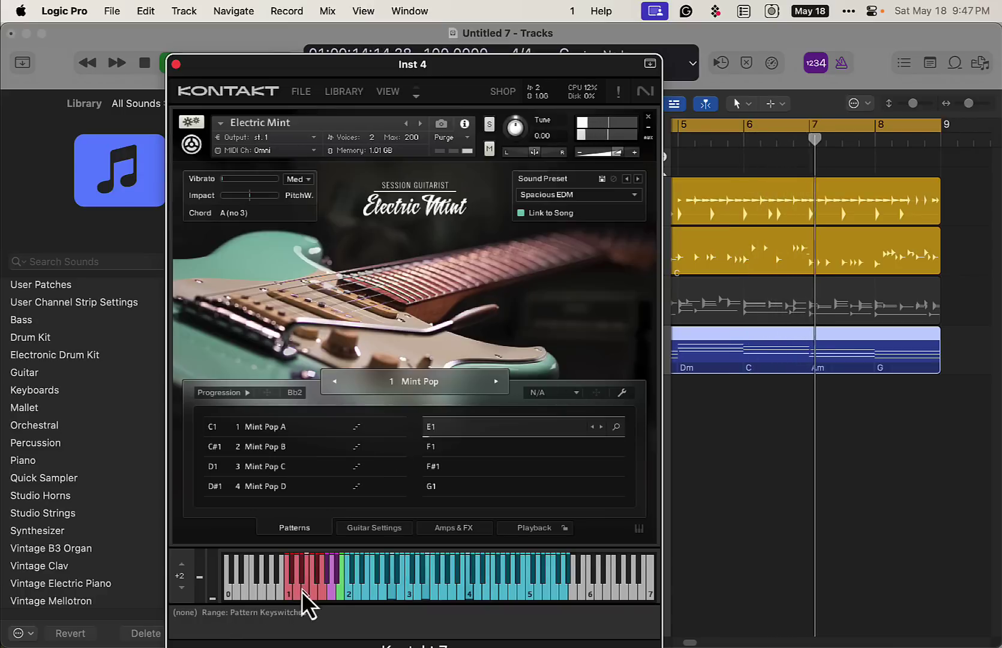
left_click(303, 578)
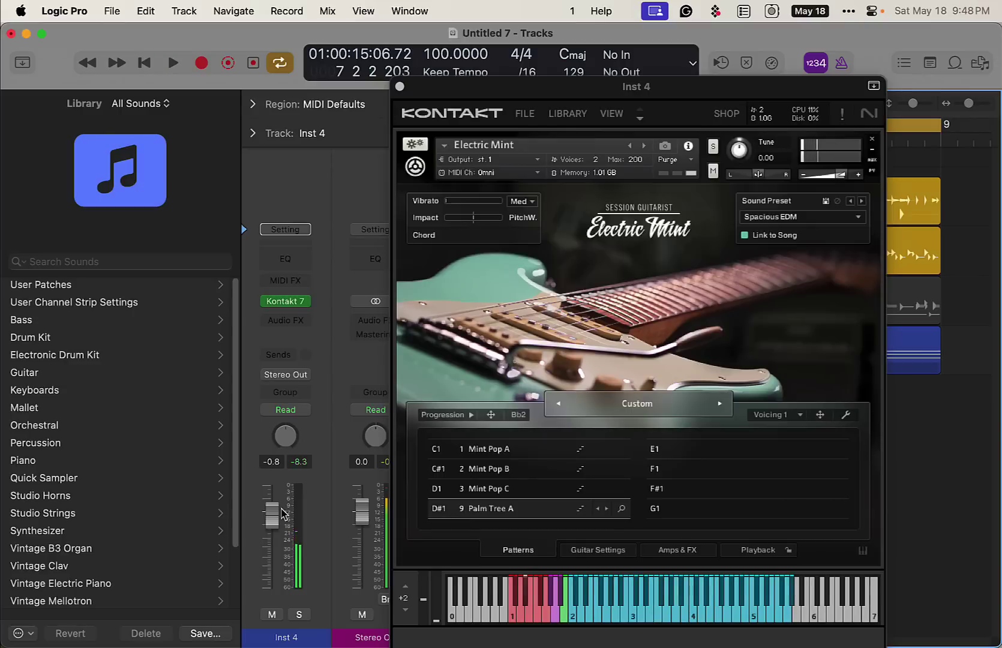
Assign the Palm Tree D pattern to keyswitch D#1, lower Inst 4's volume to -2.3 dB, and close Kontakt
left_click(607, 509)
key("space")
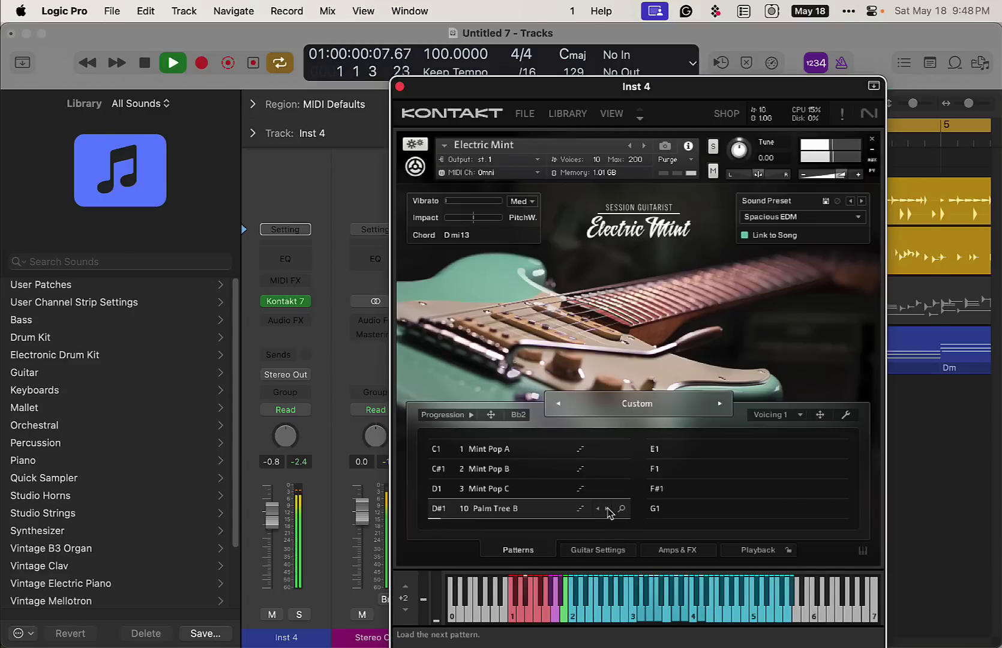
left_click(608, 509)
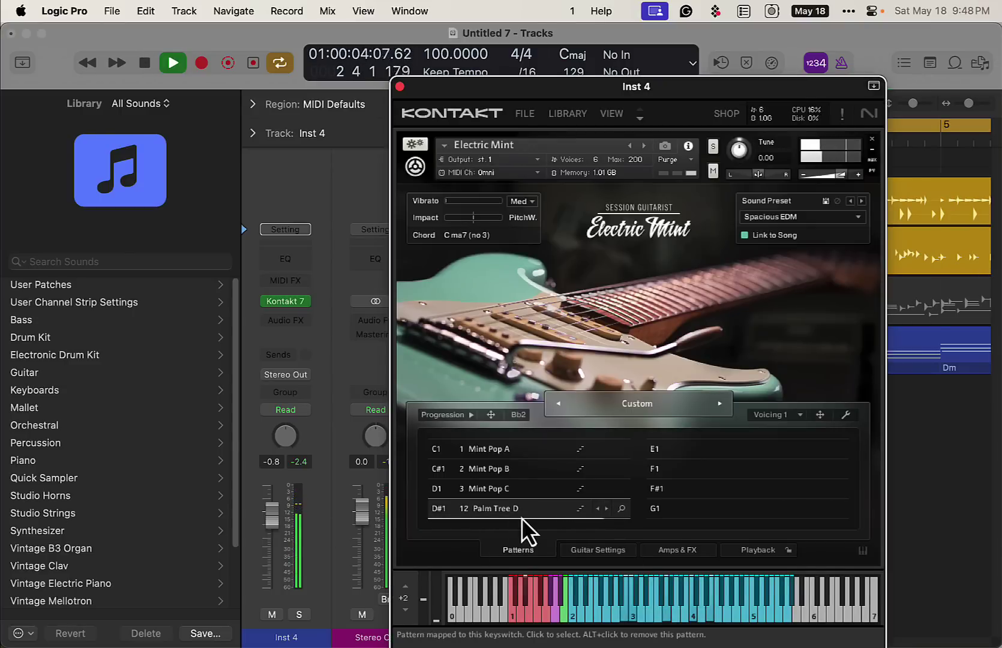
left_click(287, 551)
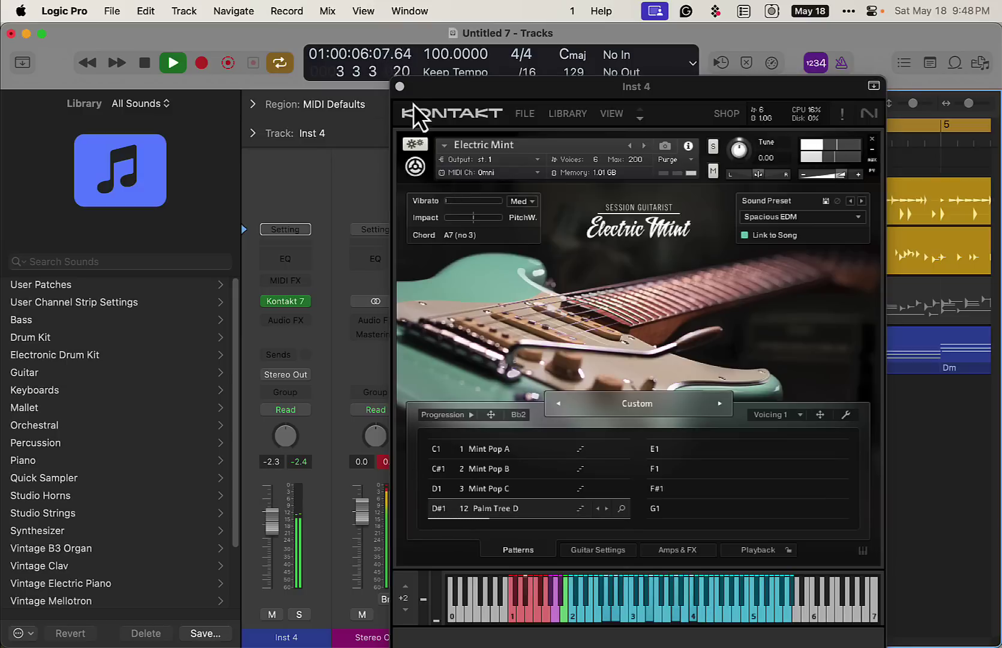
left_click(399, 86)
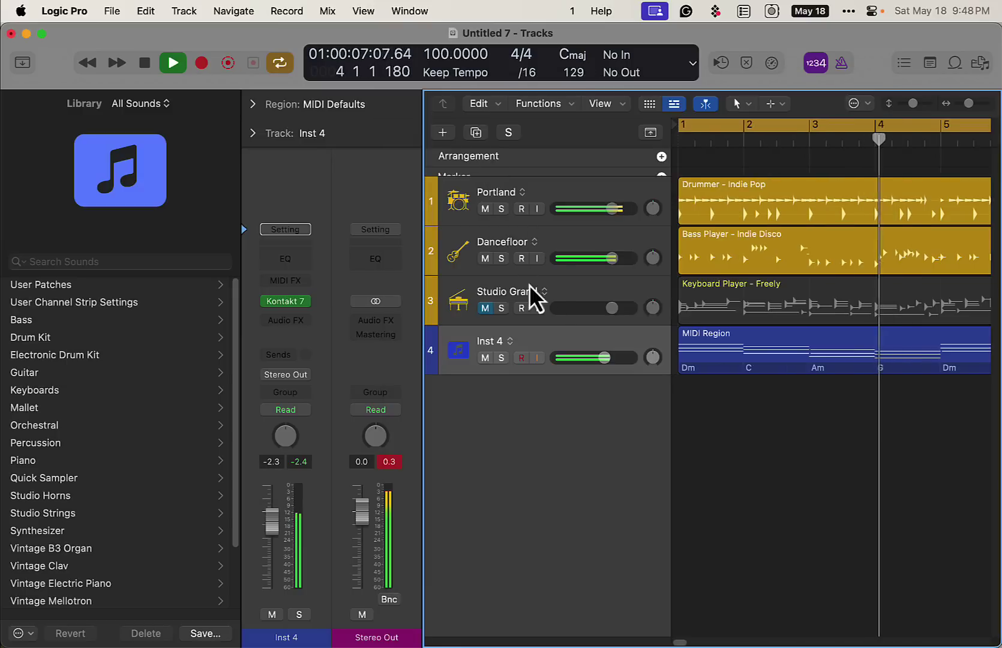
Unmute the Studio Grand track and set its Keyboard Player region's Complexity to the minimum
left_click(485, 309)
left_click(564, 286)
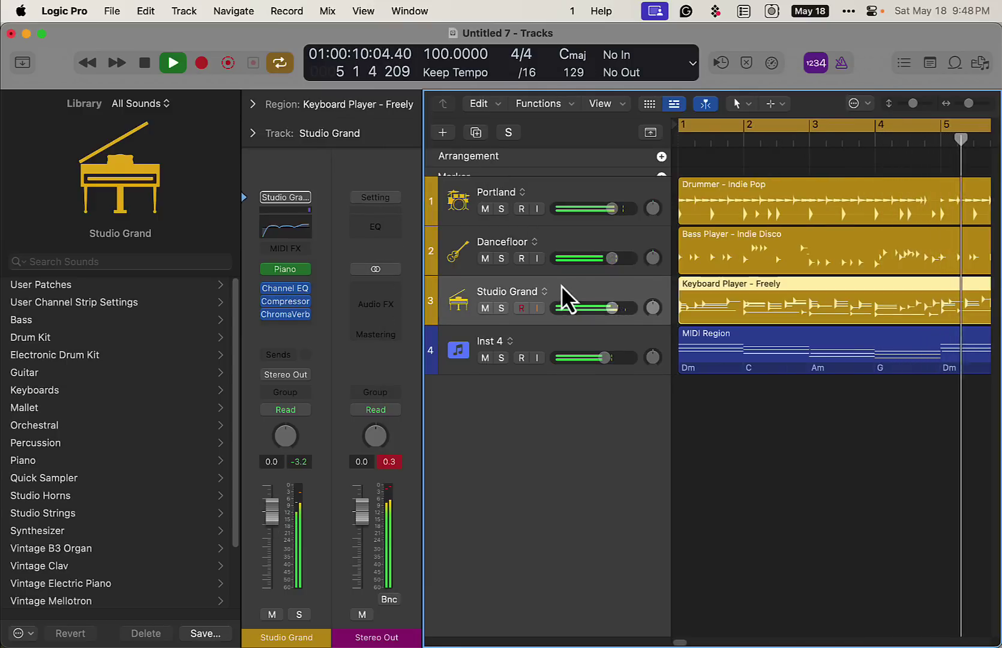
double_click(765, 290)
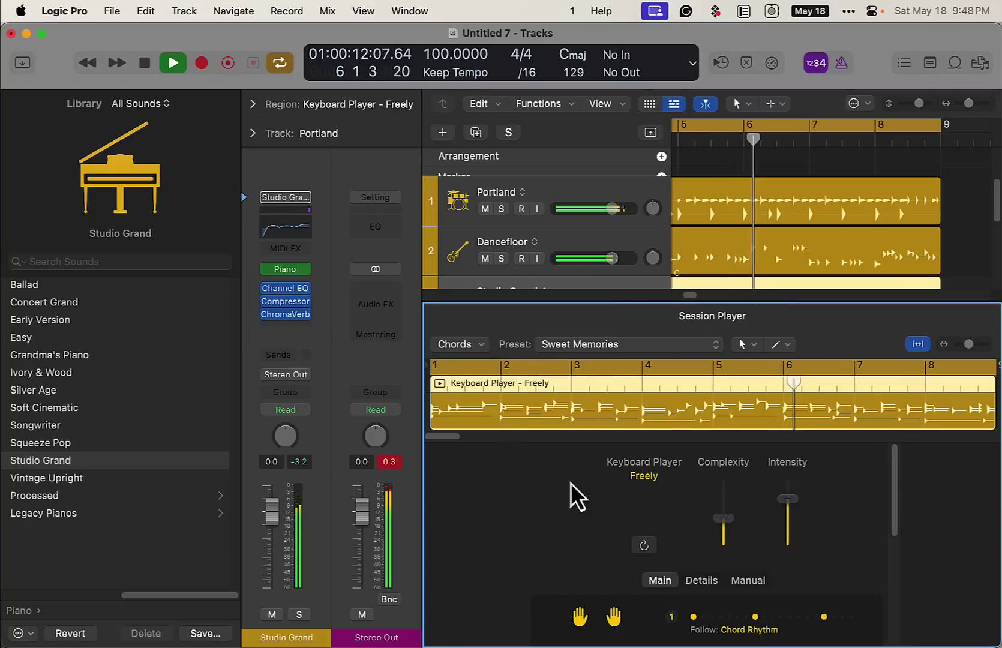
left_click_drag(724, 518, 725, 565)
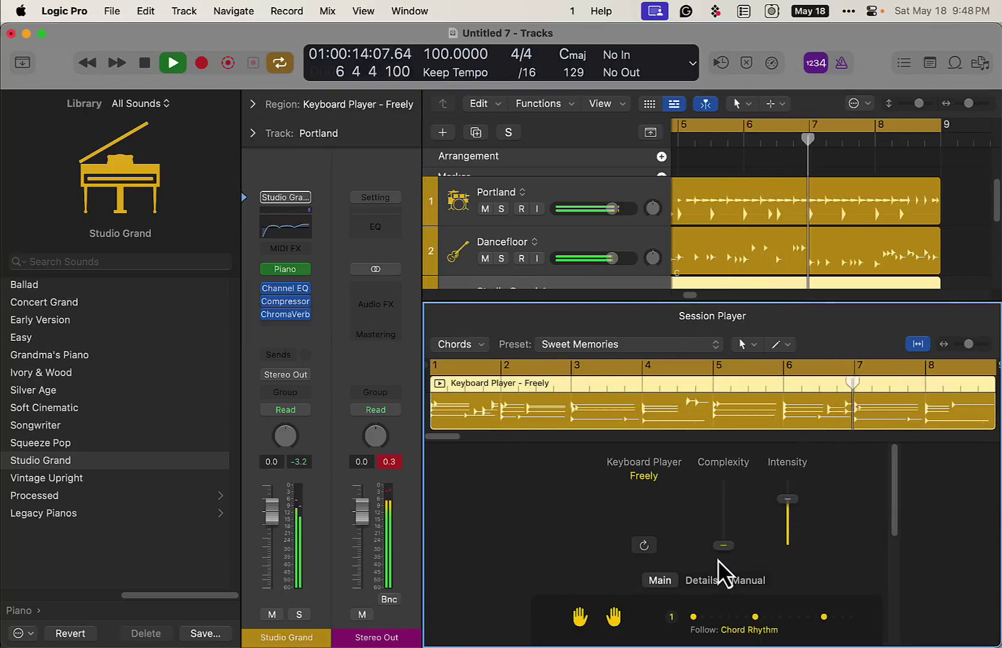
Hide the Library and inspector, turn off the Keyboard Player's left hand, and play the result through with the Chord Rhythm follow setting
key("y")
key("i")
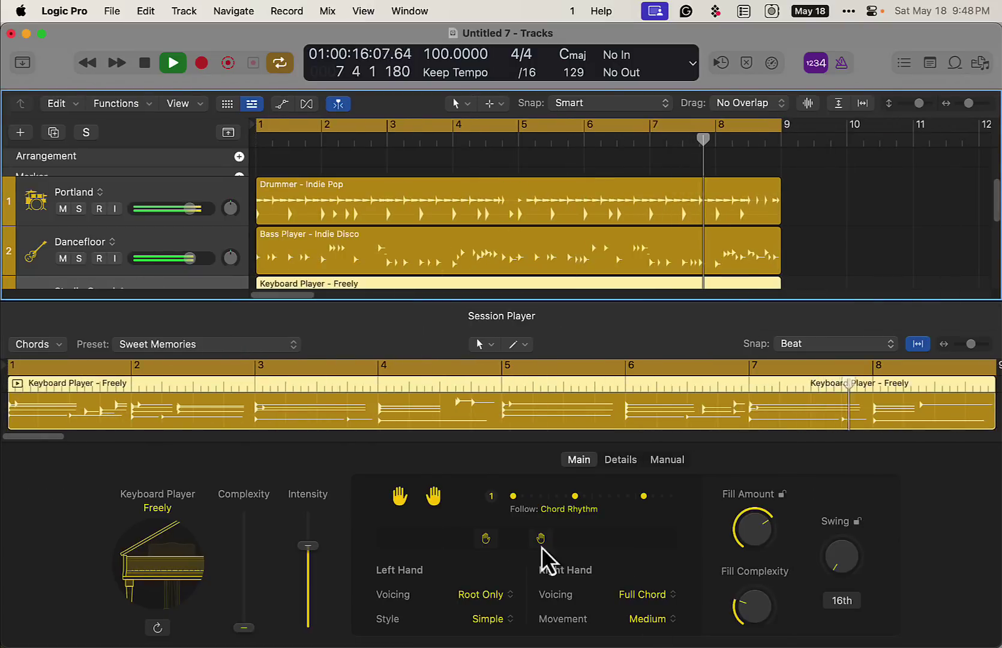
left_click(399, 496)
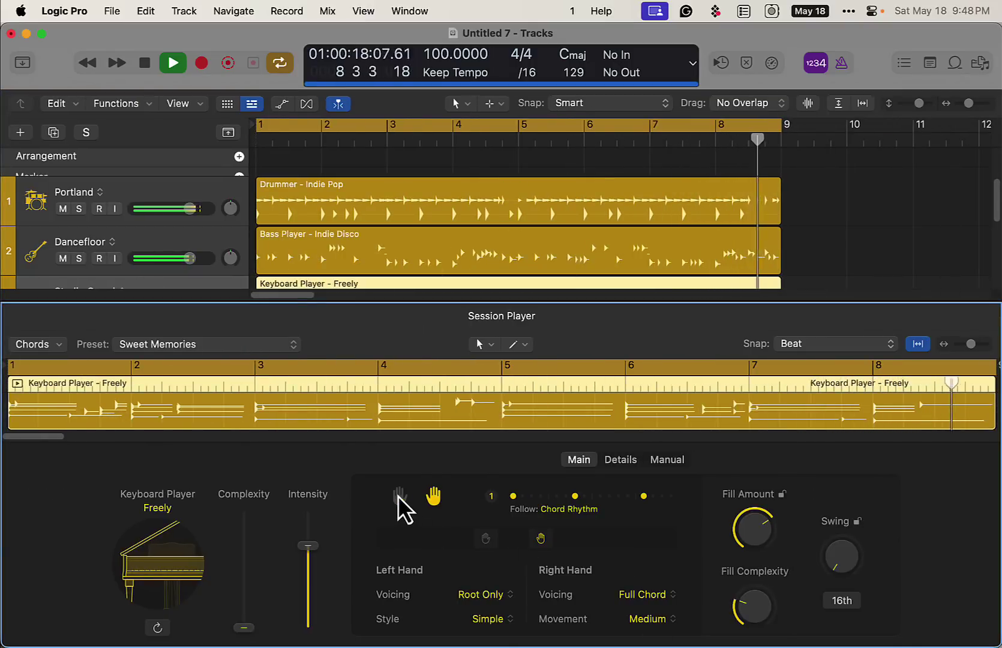
left_click(593, 510)
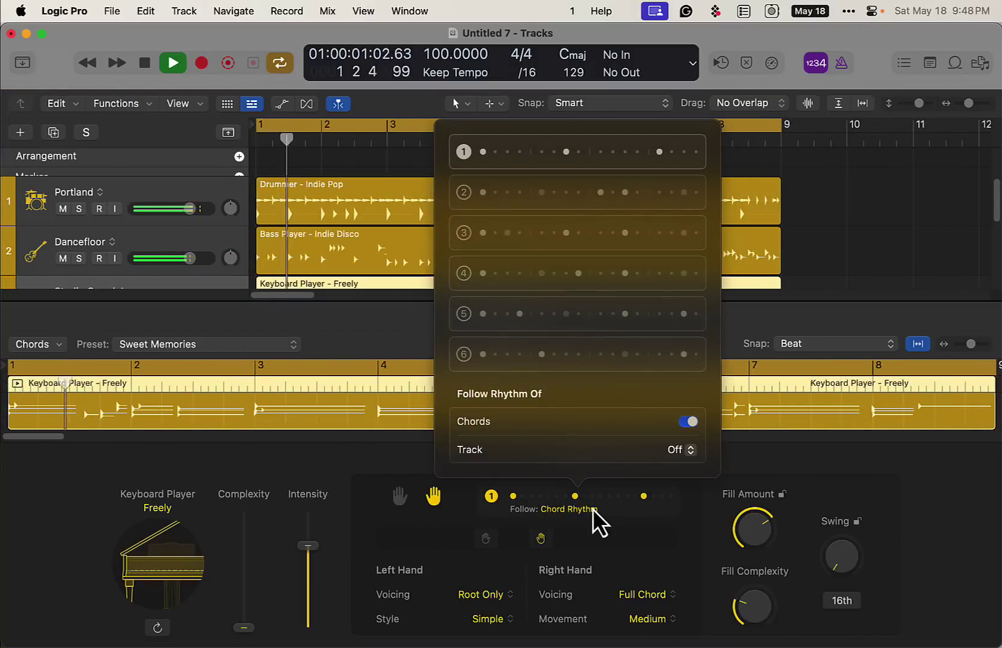
left_click(592, 499)
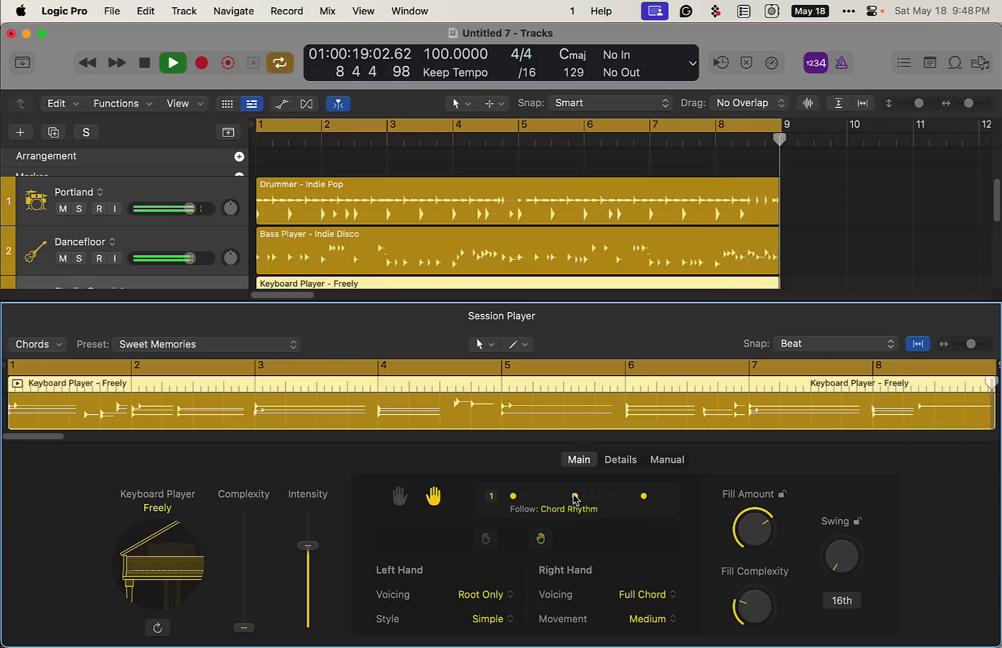
key("space")
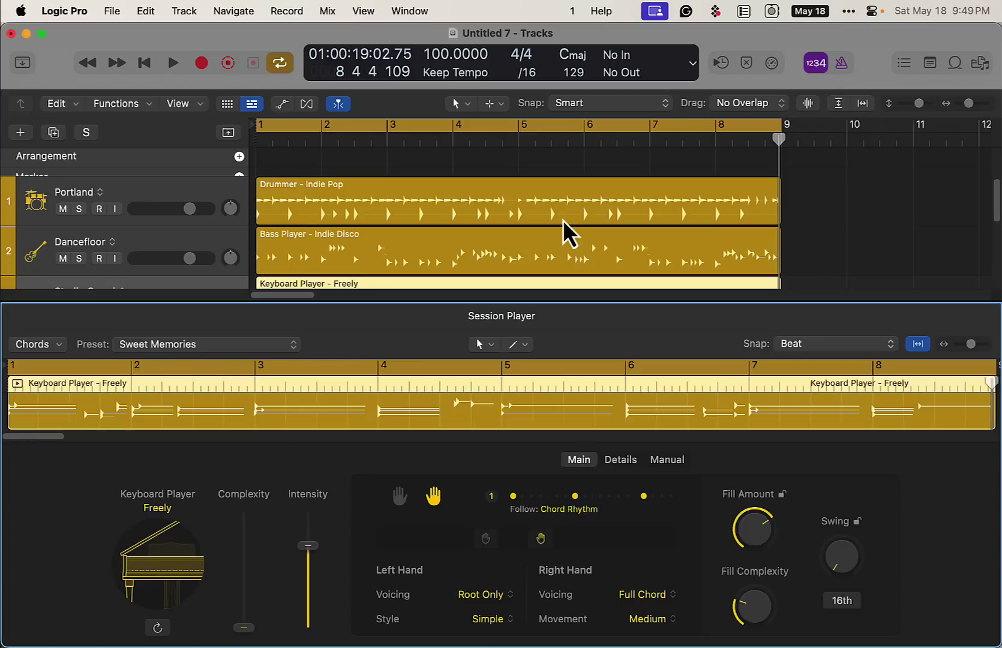
Close the Session Player editor, reopen the Library and inspector, and transpose Inst 4's MIDI region by +12
left_click(838, 216)
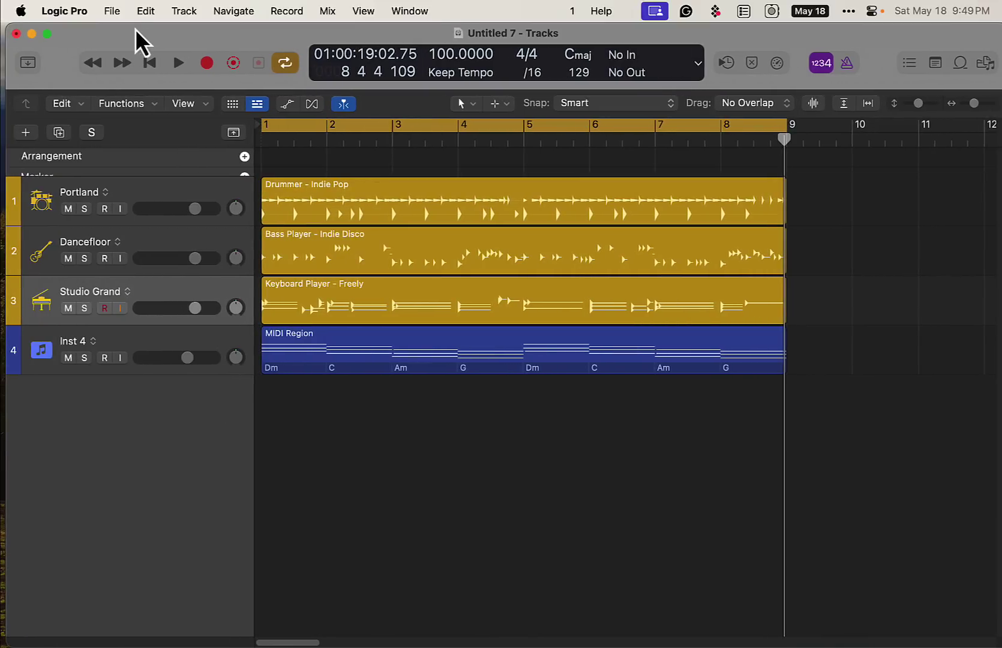
key("y")
key("i")
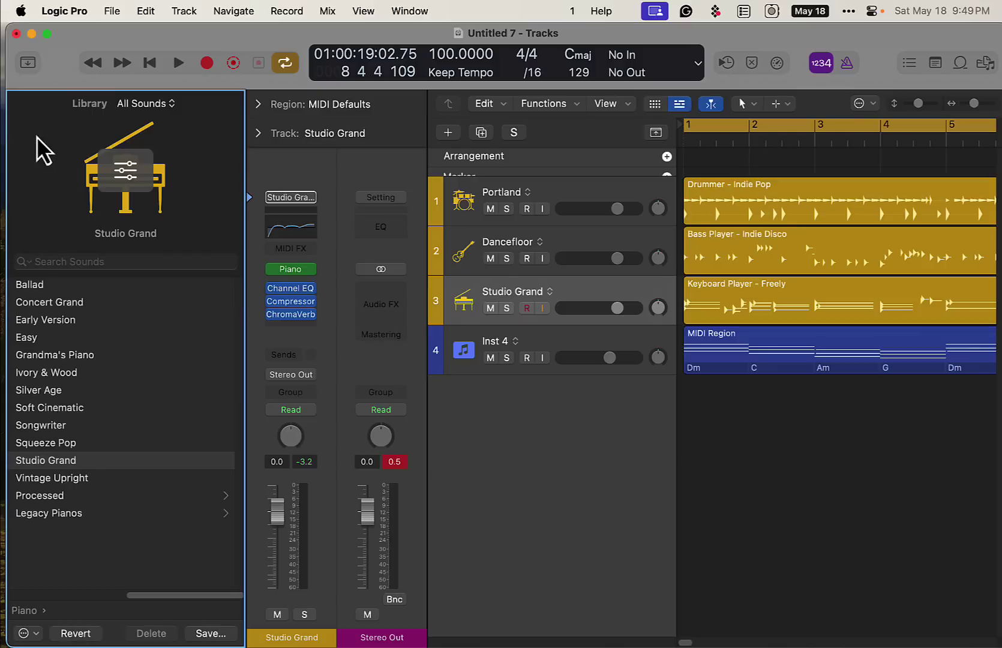
left_click(618, 340)
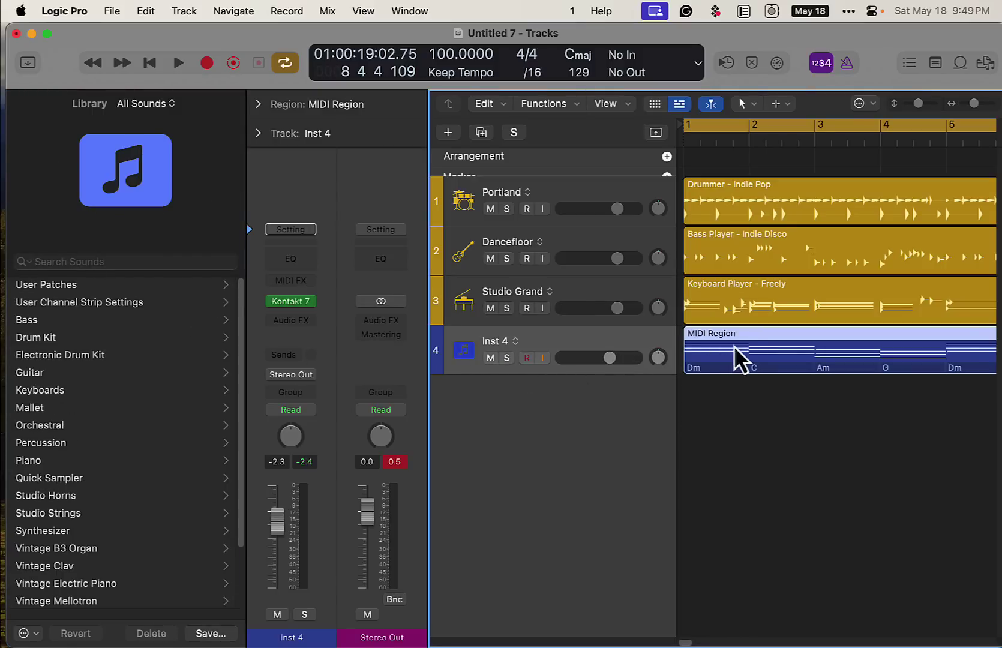
left_click(723, 414)
left_click(747, 354)
Audition the transposed Inst 4 region from the start, first soloed and without the solo together with the other tracks
left_click(507, 358)
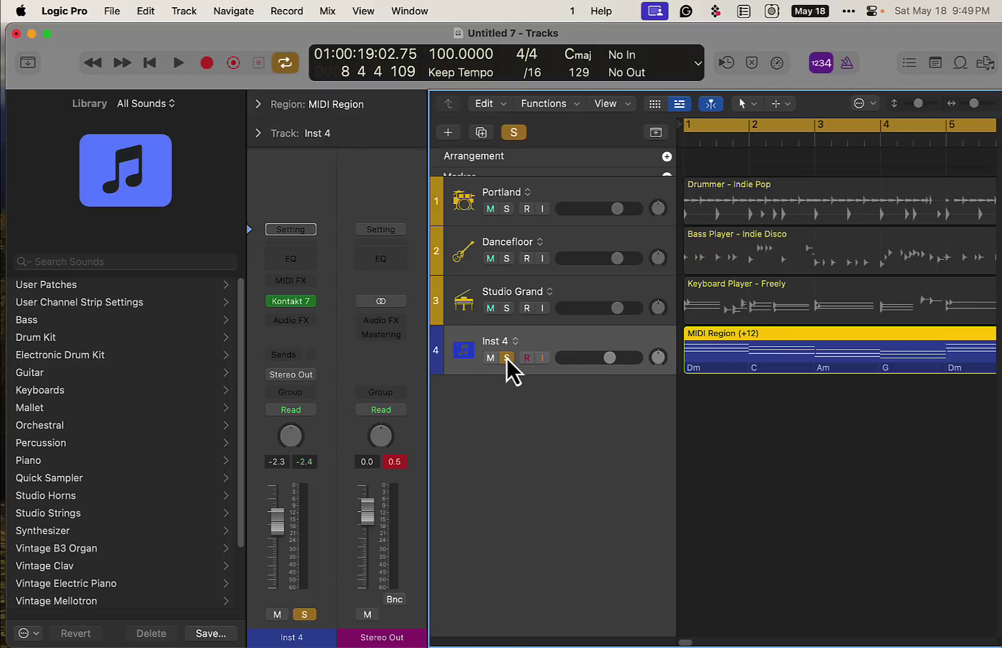
key("Return")
key("space")
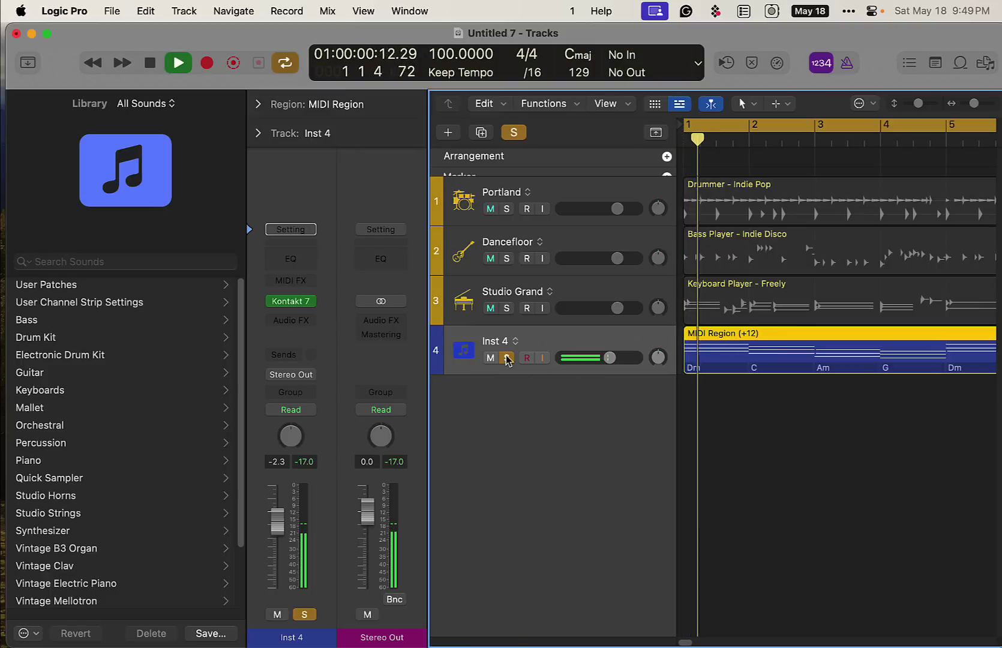
left_click(507, 358)
key("space")
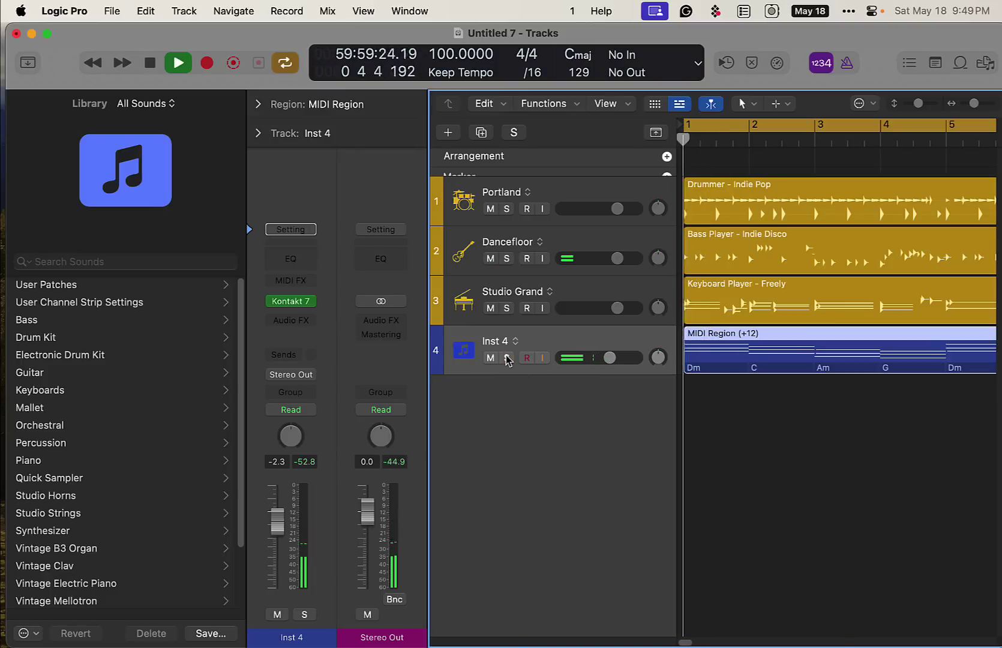
Load the Songwriter piano patch on the Studio Grand track and, during playback, balance it at -3.2 dB against Inst 4 at -0.4 dB
left_click(569, 318)
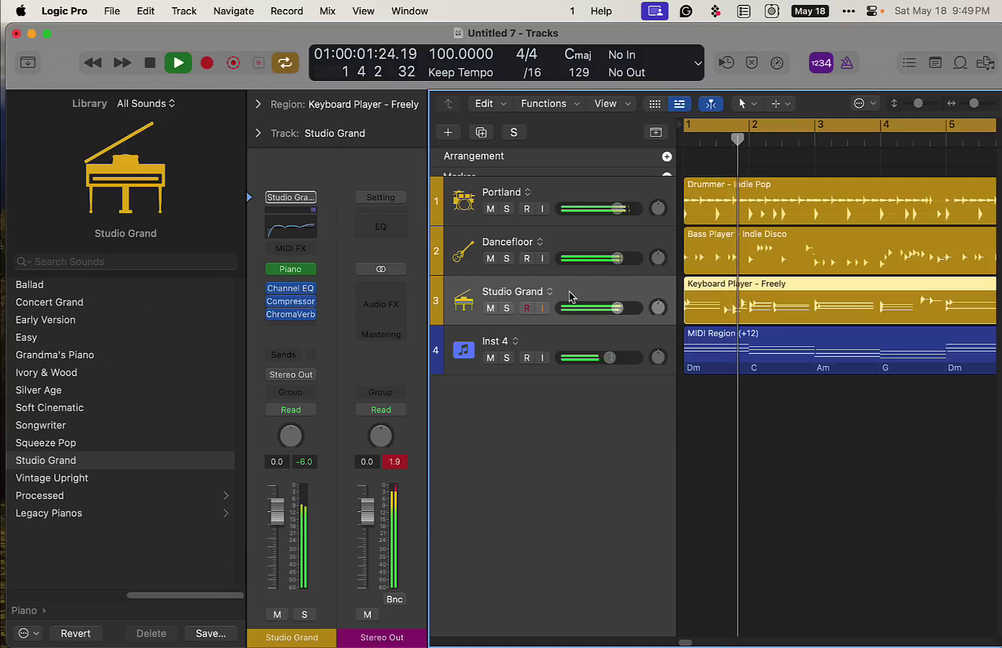
key("space")
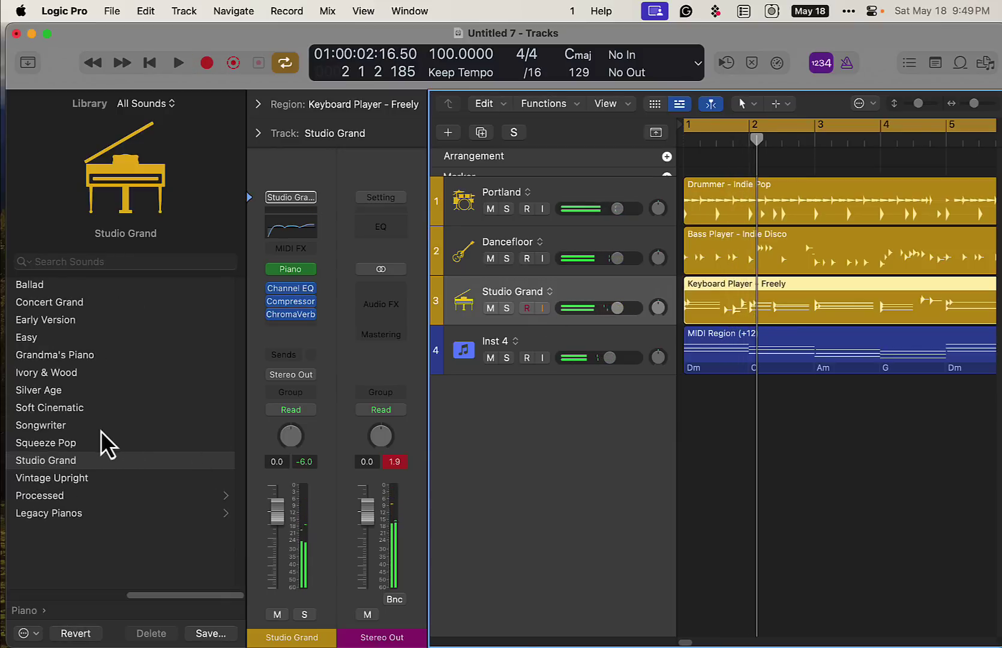
left_click(60, 426)
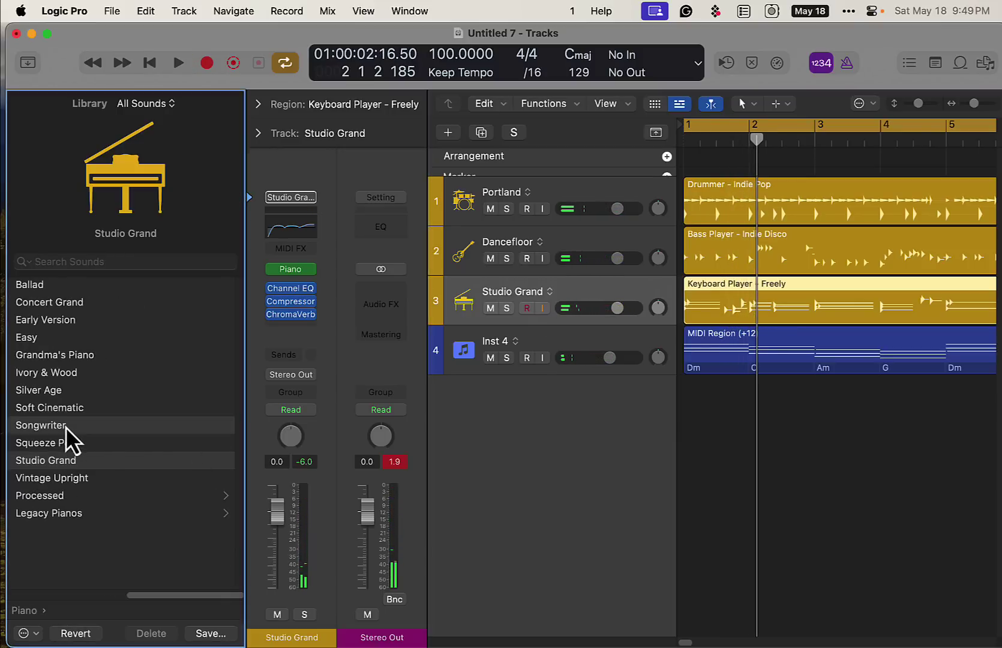
key("Return")
key("space")
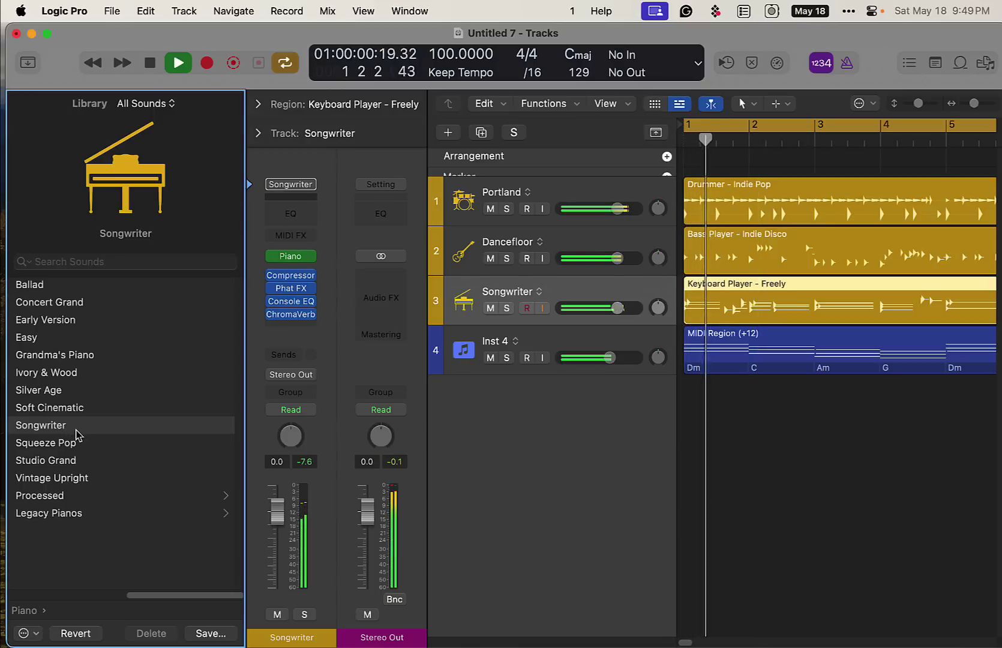
left_click_drag(617, 308, 617, 359)
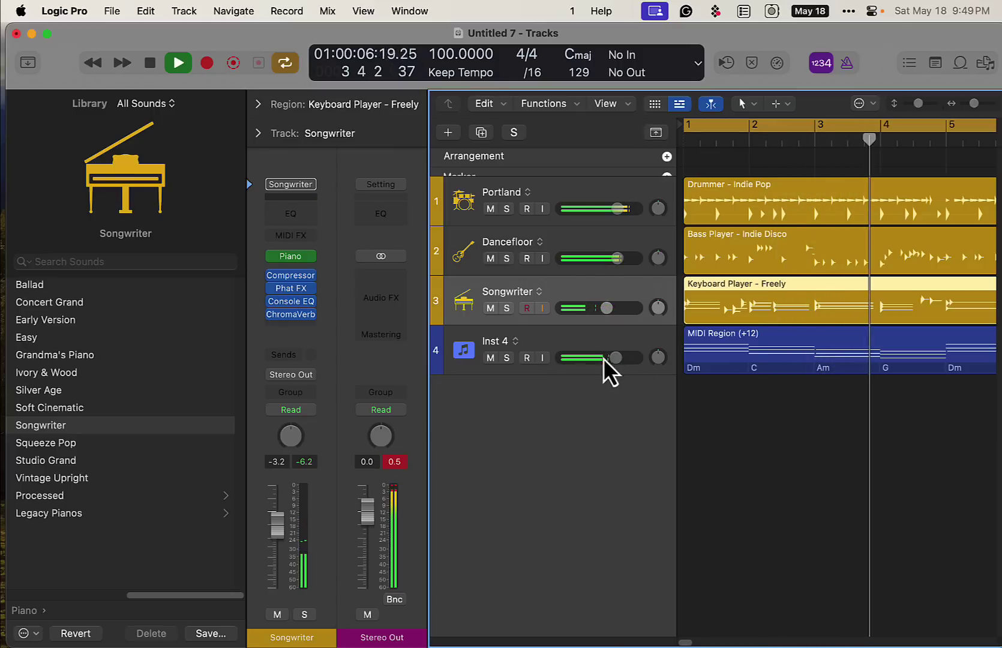
key("space")
Add a software instrument track below Inst 4 and load the Studio Cellos patch from Studio Strings
left_click(547, 332)
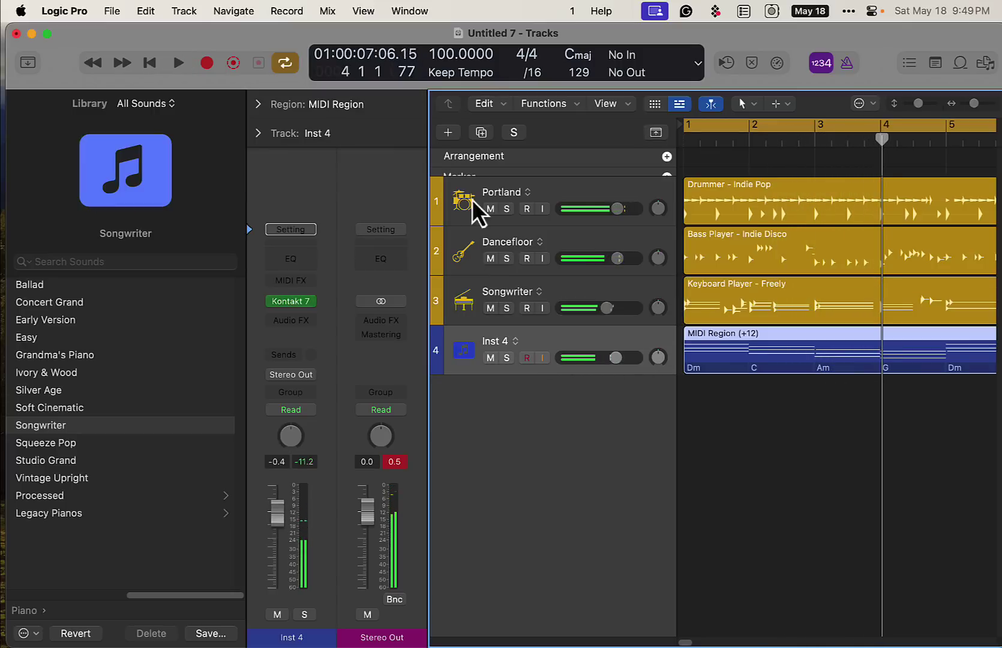
left_click(453, 138)
left_click(816, 555)
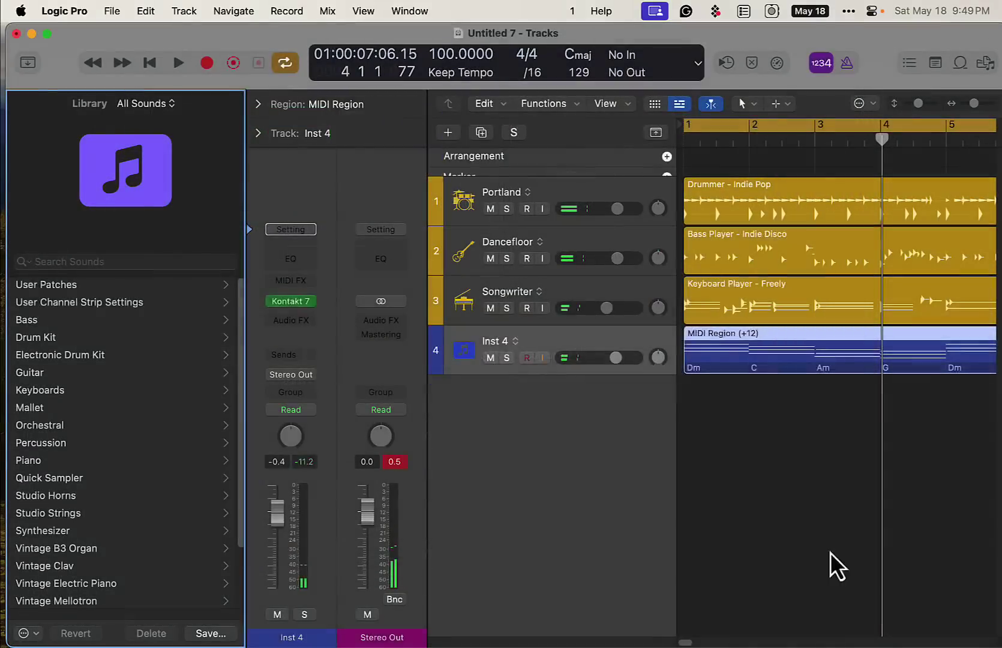
left_click(81, 513)
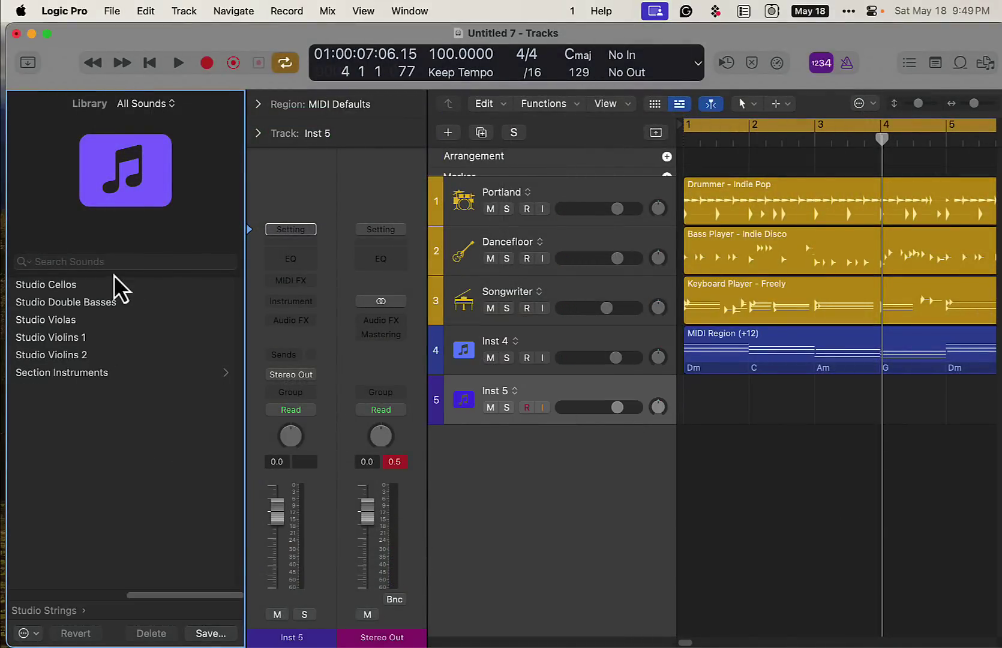
left_click(104, 287)
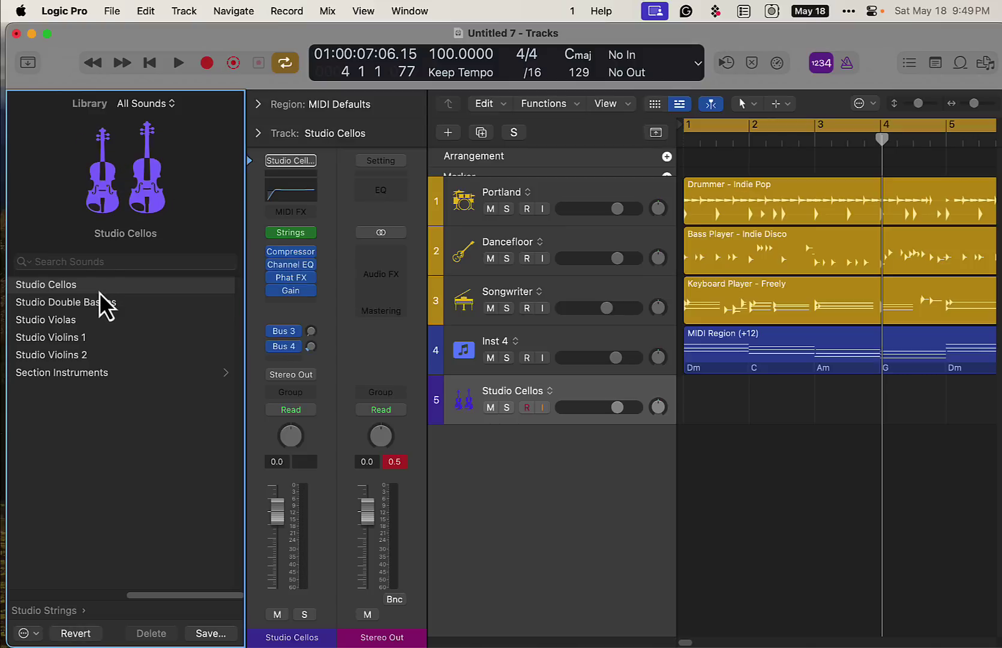
Copy Inst 4's MIDI region to bar 1 of the Studio Cellos track and play that track soloed from the start
left_click(716, 352)
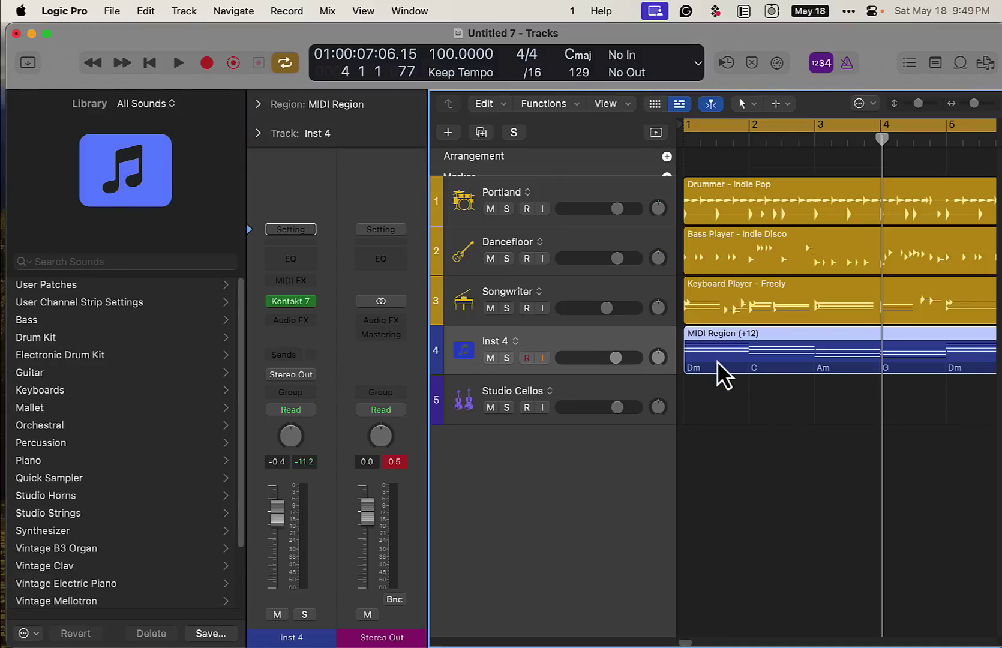
left_click_drag(718, 367, 723, 412)
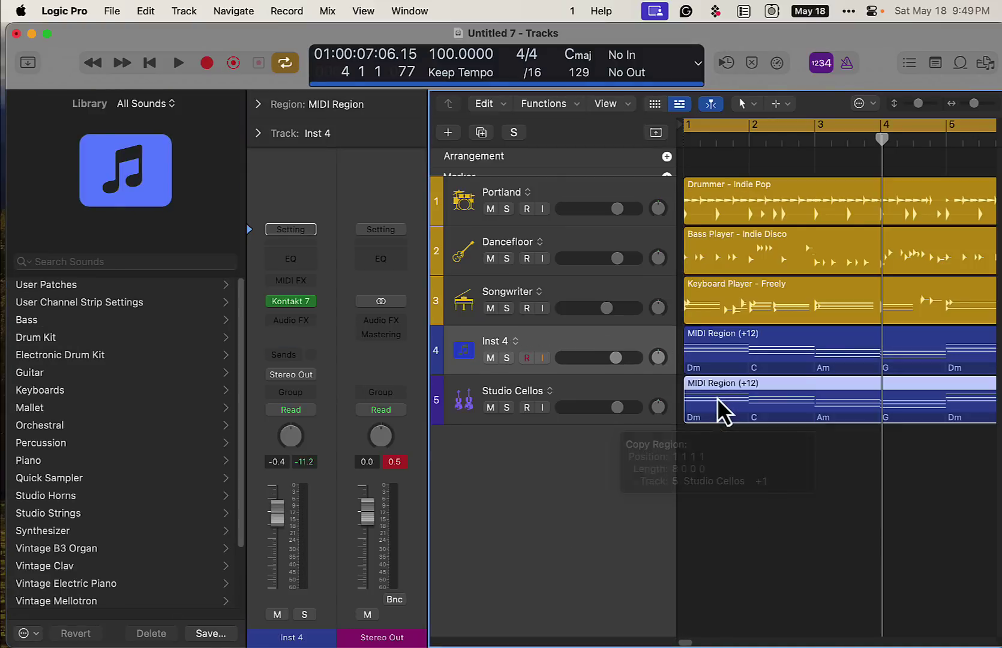
left_click(507, 407)
key("Return")
key("space")
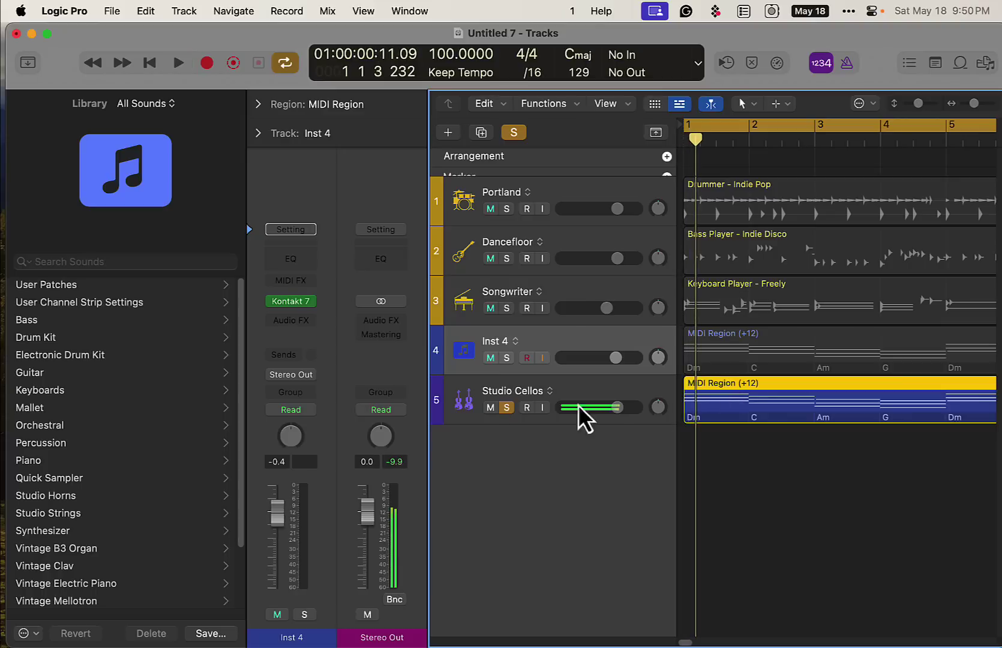
Unsolo the Studio Cellos track, lower its volume to -16.8 dB, and play it with the full arrangement
left_click(506, 408)
left_click_drag(617, 408, 574, 413)
key("space")
Replace the Studio Cellos patch with Abbey Wood from the Studio Strings section instruments during playback
left_click(600, 398)
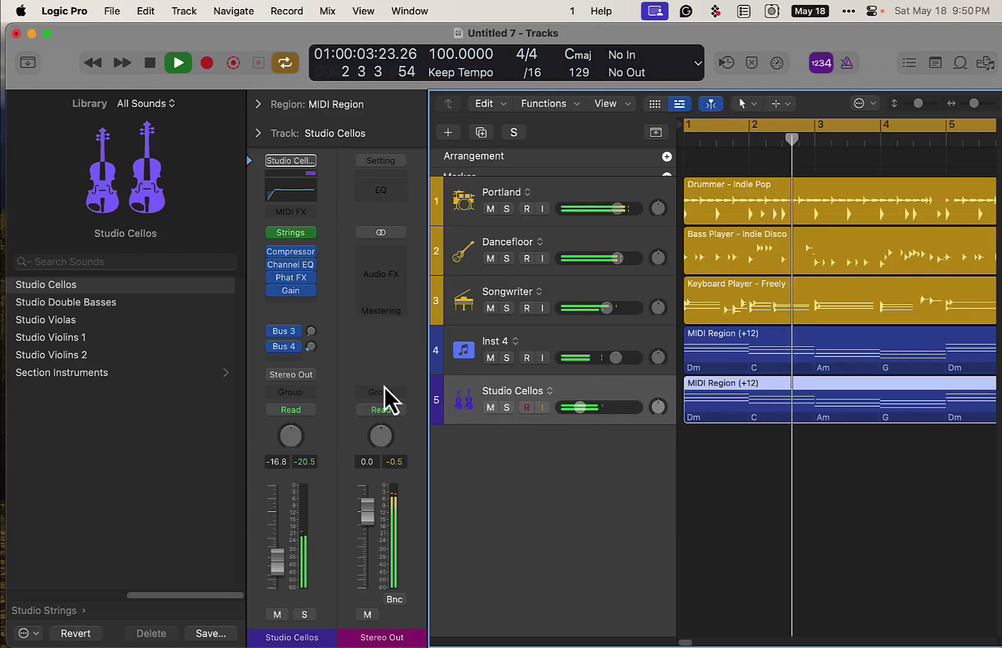
left_click(111, 374)
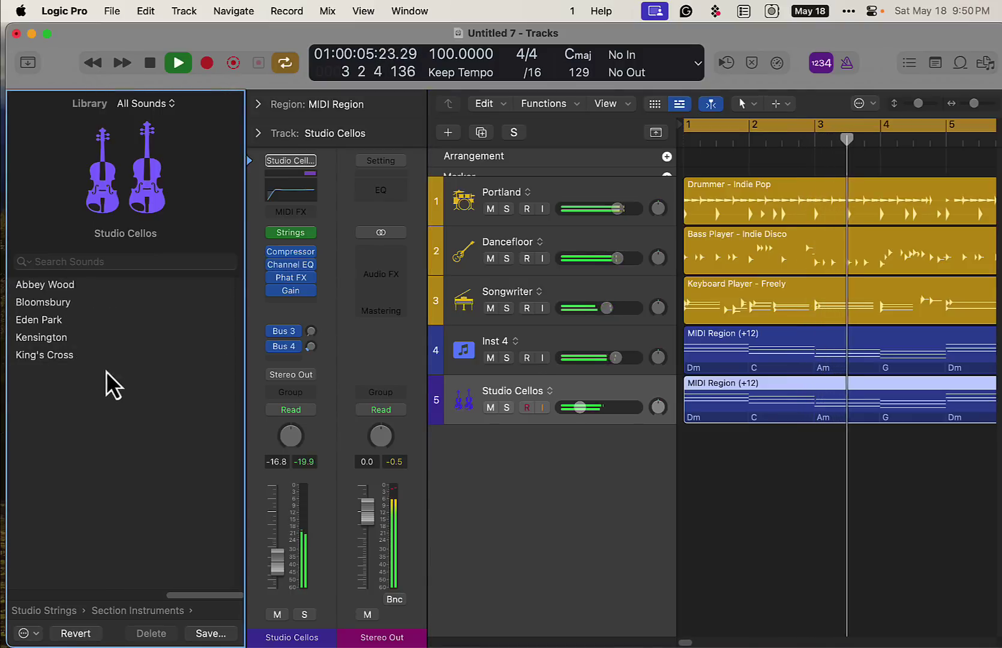
left_click(91, 285)
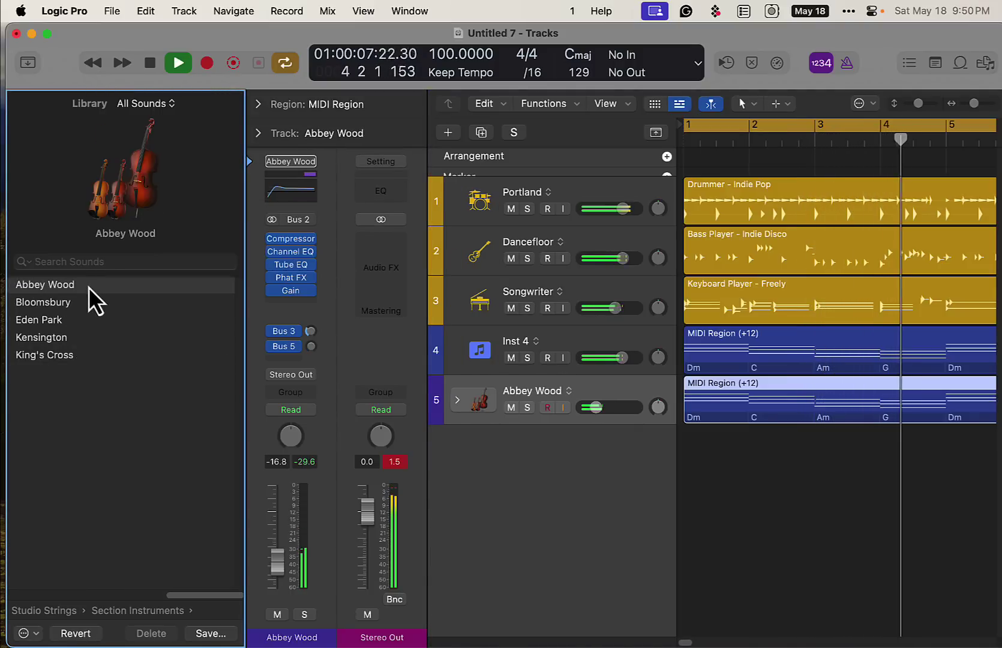